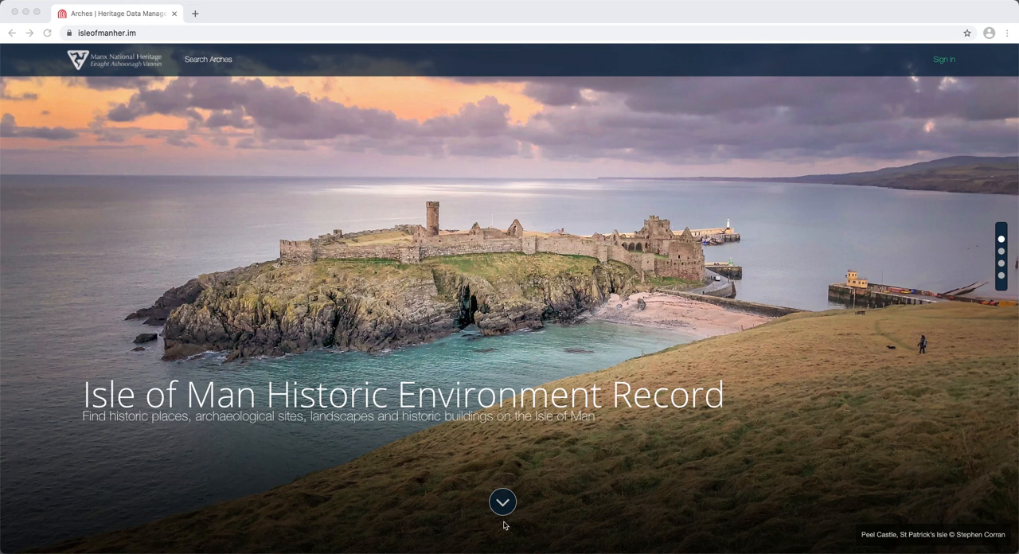
# - Bring the browser into focus on the Arches search page listing all 2,256 records
pyautogui.click(502, 514)
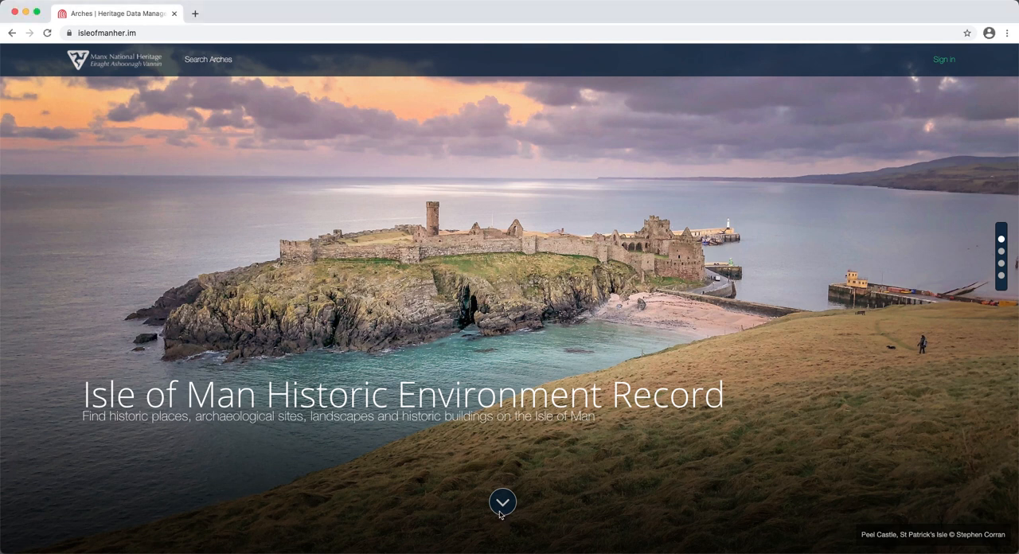
pyautogui.click(502, 514)
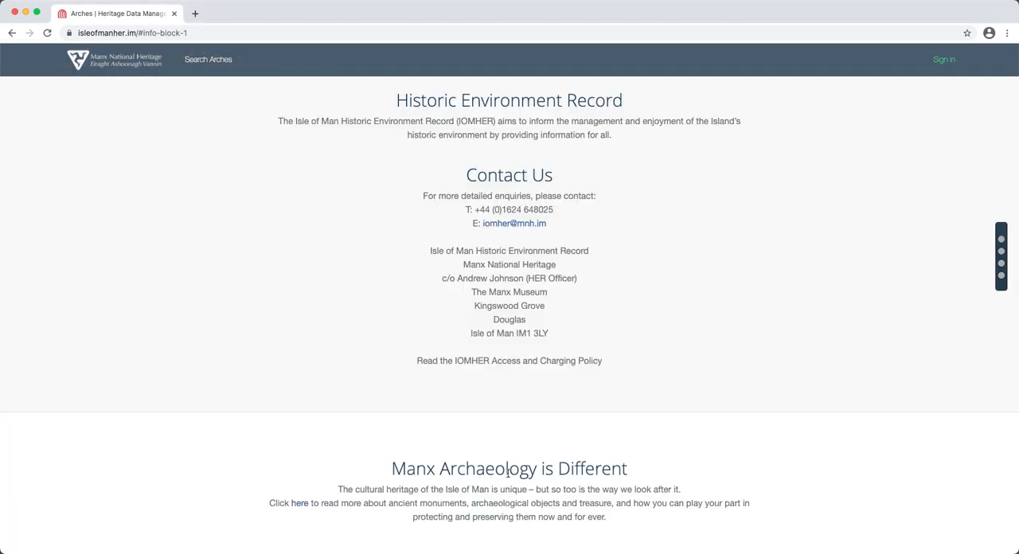
pyautogui.scroll(-1, 517, 460)
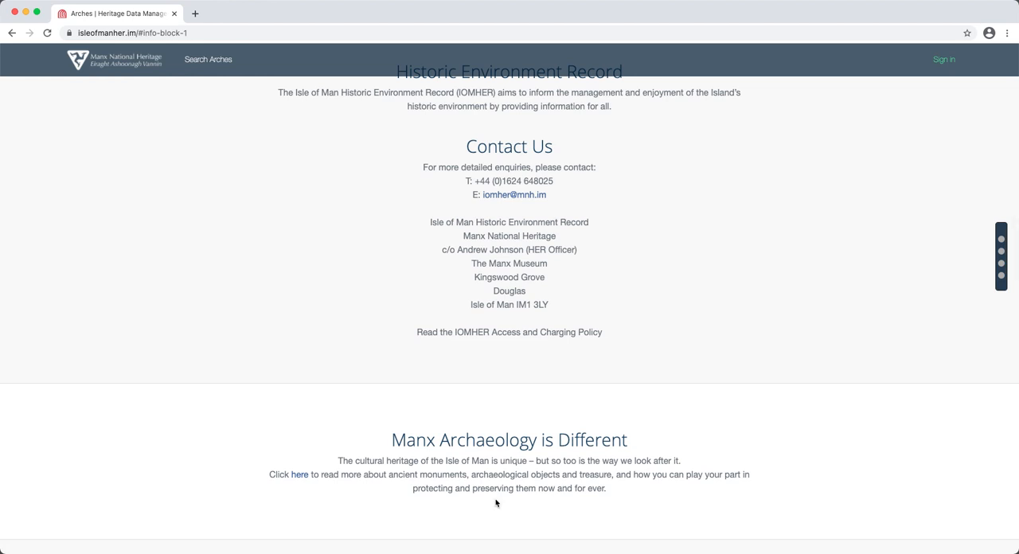
pyautogui.scroll(-4, 496, 502)
pyautogui.scroll(-4, 495, 501)
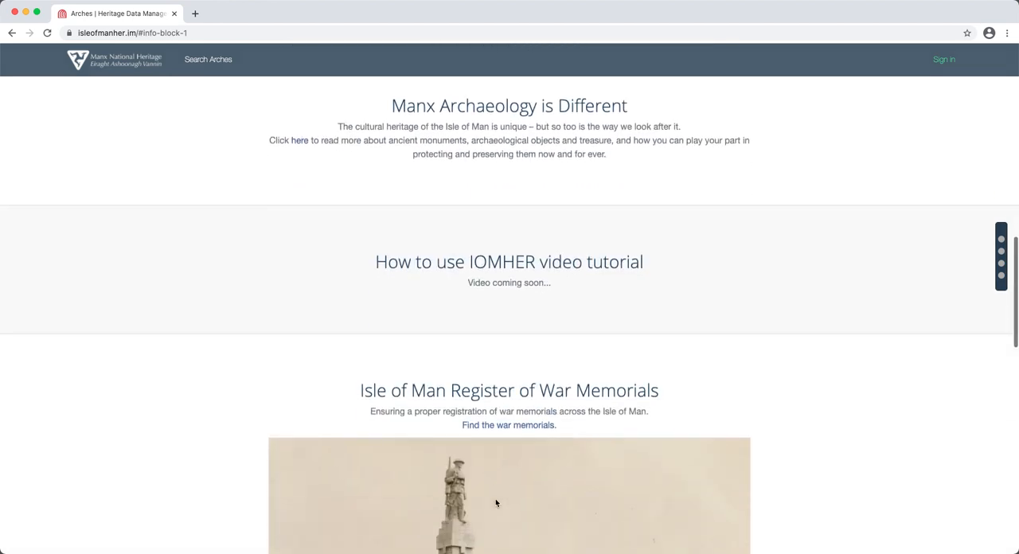
pyautogui.scroll(-3, 496, 501)
pyautogui.scroll(-3, 495, 502)
pyautogui.scroll(-2, 496, 499)
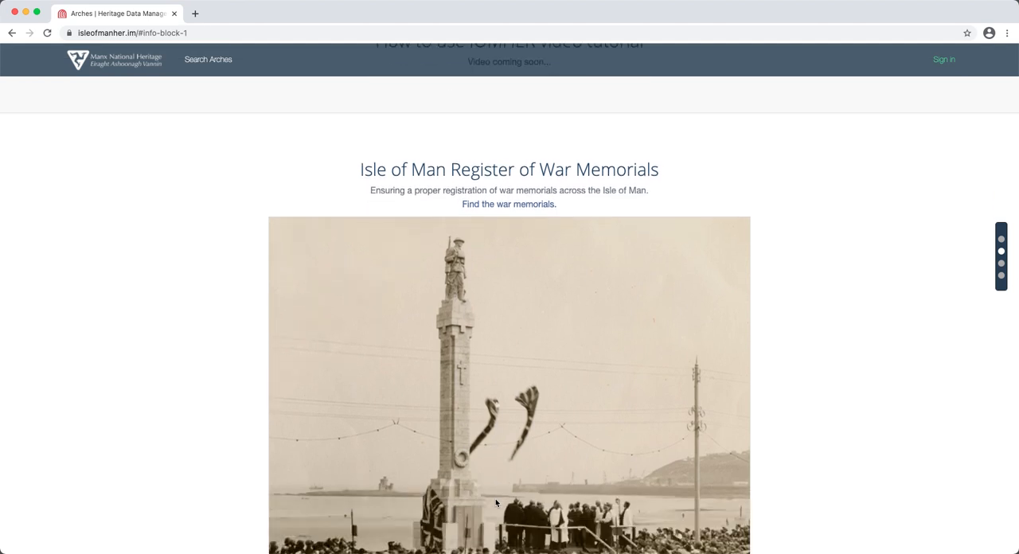
pyautogui.scroll(-4, 495, 498)
pyautogui.scroll(-3, 495, 499)
pyautogui.scroll(-3, 496, 498)
pyautogui.scroll(-1, 495, 502)
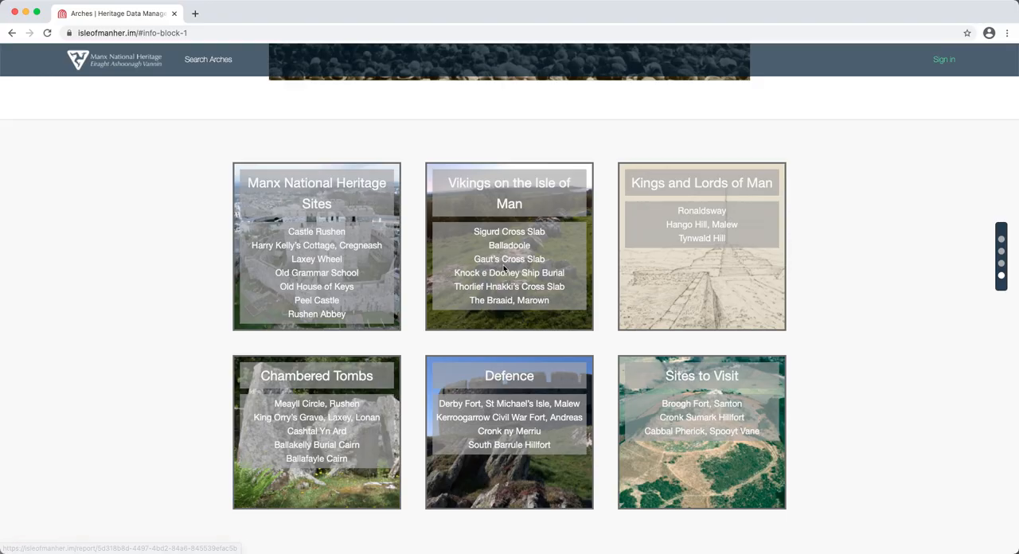
pyautogui.scroll(8, 505, 279)
pyautogui.scroll(8, 503, 271)
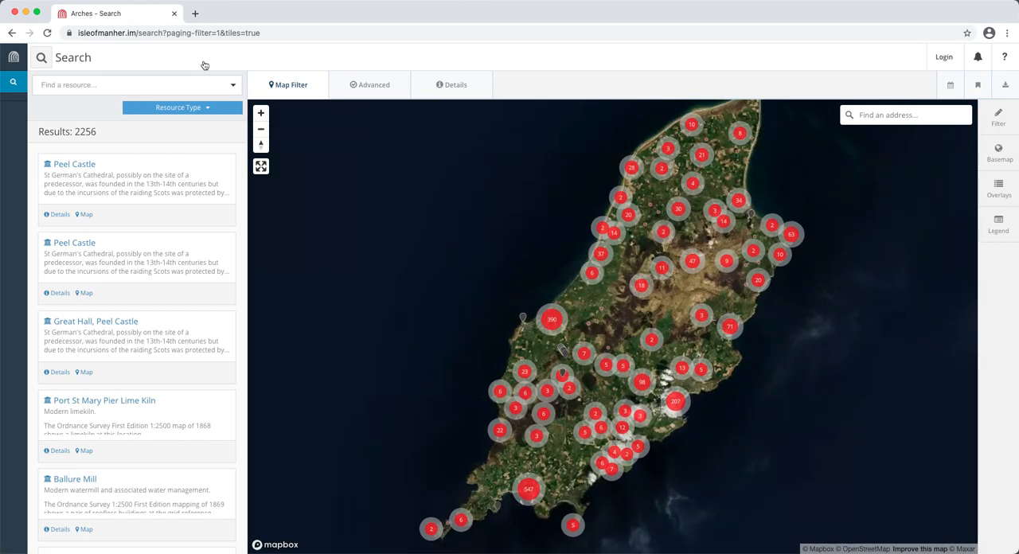
# - Filter by the term 'promontory fort' (32 results), view page 2, then clear the filter
pyautogui.click(112, 88)
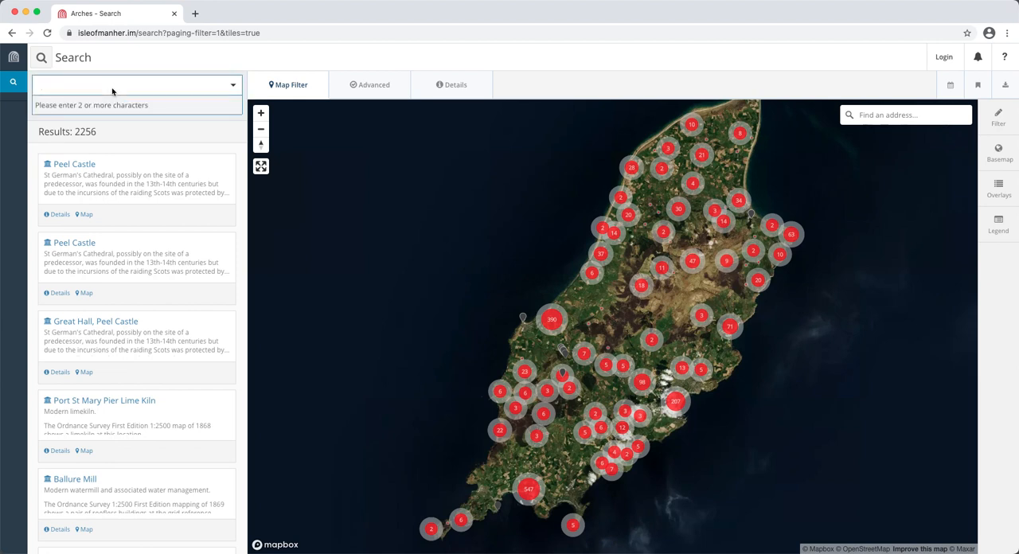
pyautogui.write('prom')
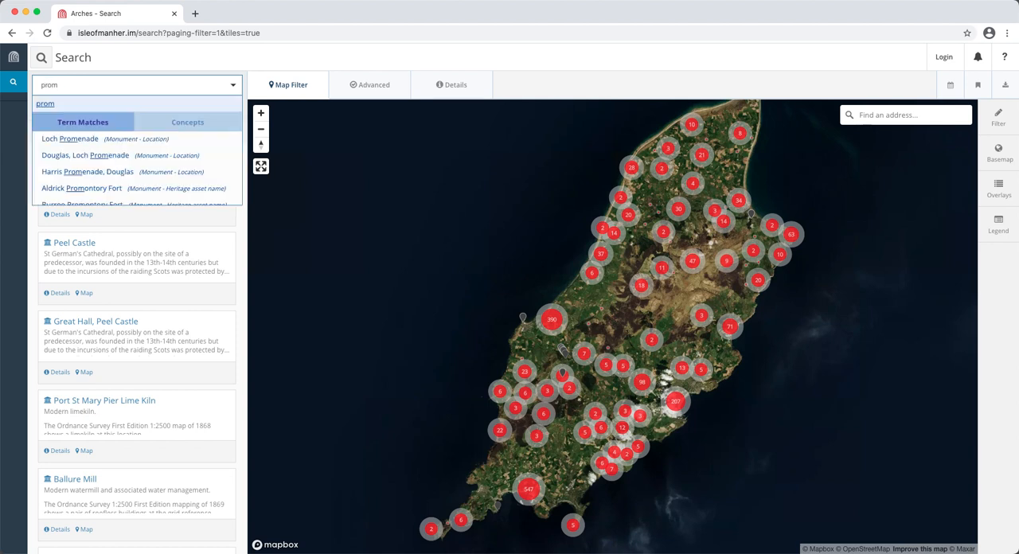
pyautogui.write('ontory')
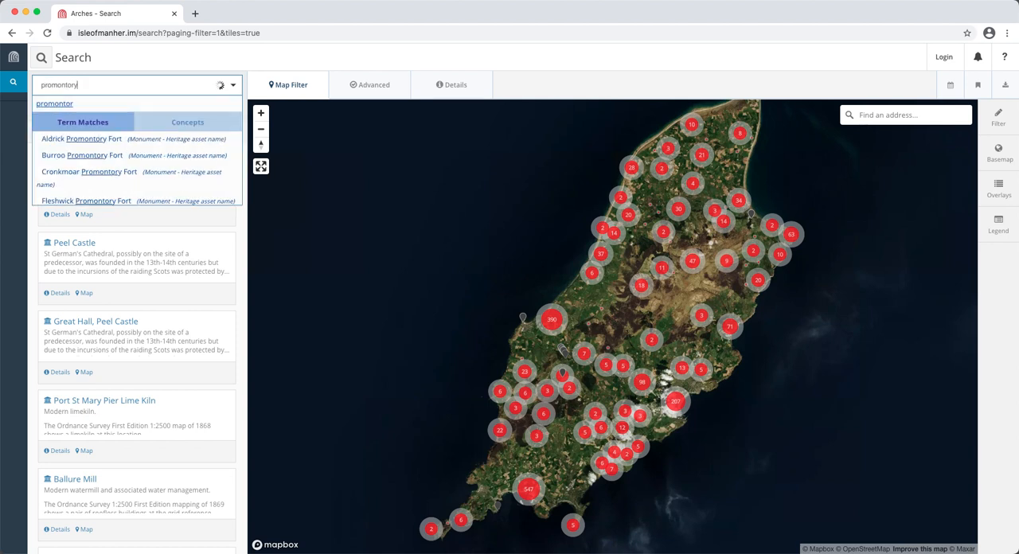
pyautogui.write(' fort')
pyautogui.click(63, 104)
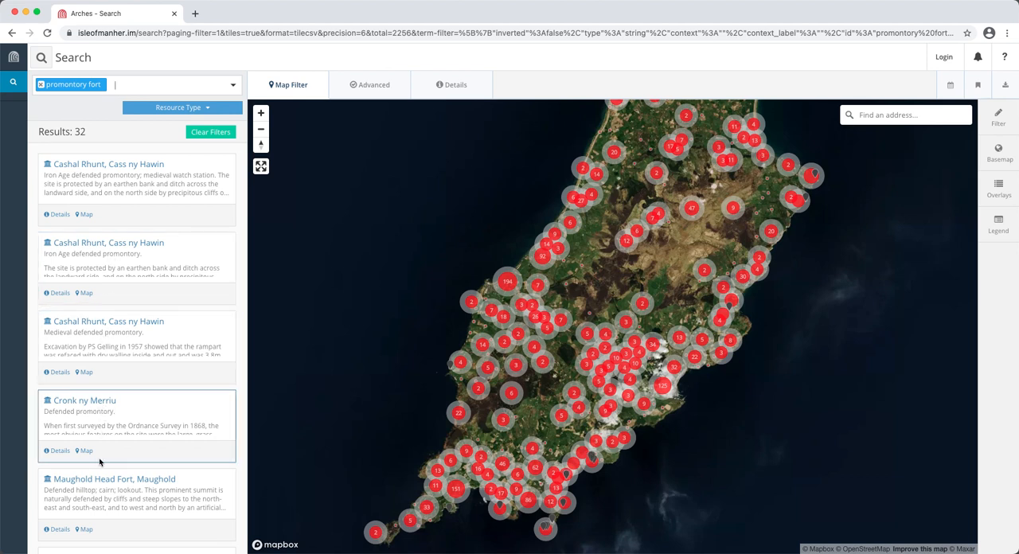
pyautogui.scroll(-3, 95, 492)
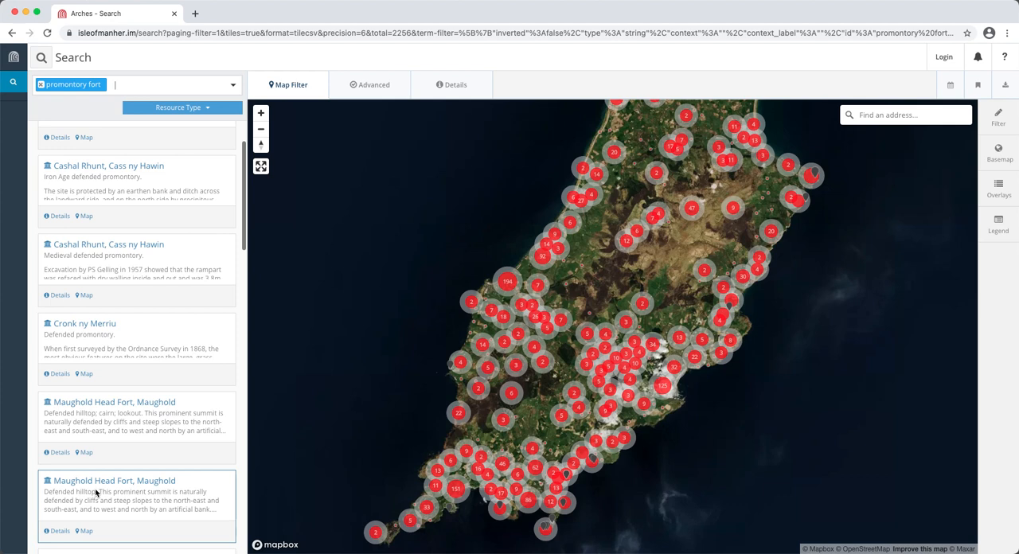
pyautogui.scroll(-2, 96, 492)
pyautogui.scroll(-2, 95, 492)
pyautogui.scroll(-3, 96, 492)
pyautogui.scroll(-2, 95, 493)
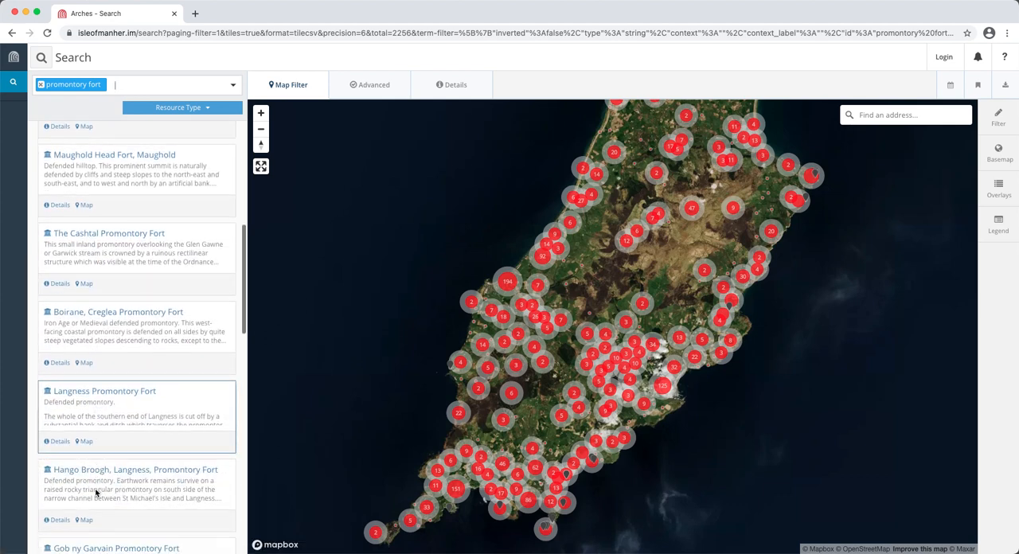
pyautogui.scroll(-3, 95, 493)
pyautogui.scroll(-2, 95, 492)
pyautogui.scroll(-3, 96, 492)
pyautogui.scroll(-3, 95, 492)
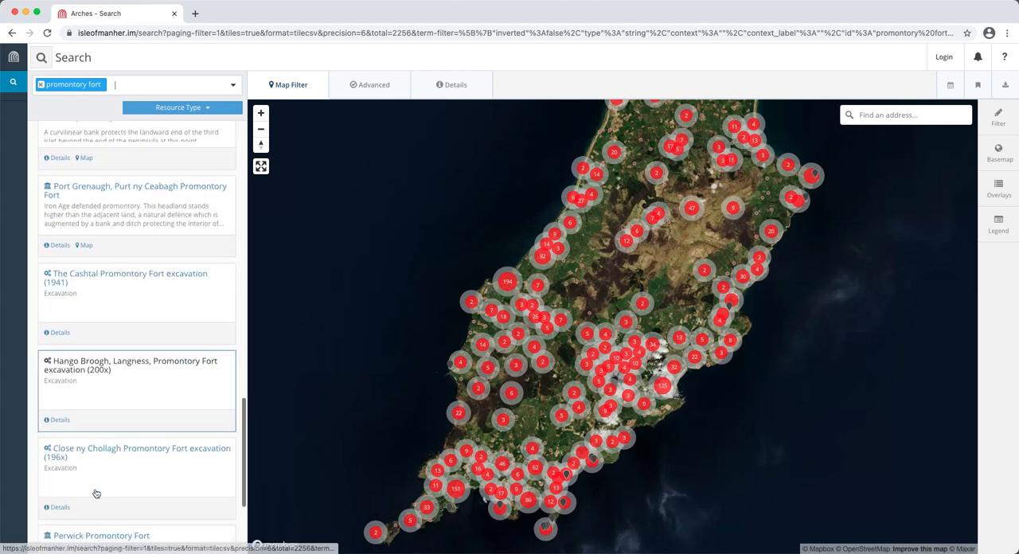
pyautogui.scroll(-3, 96, 492)
pyautogui.scroll(-2, 96, 492)
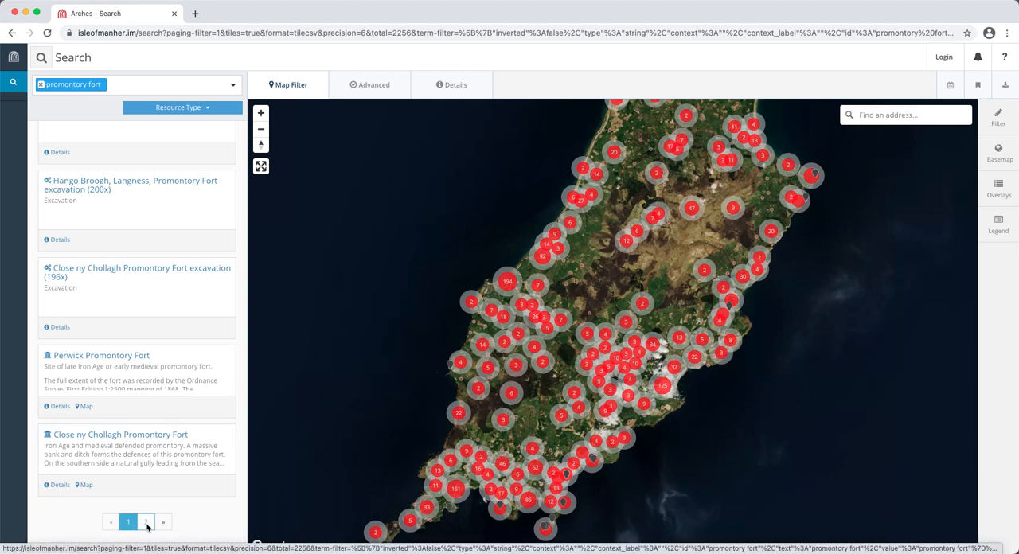
pyautogui.click(146, 526)
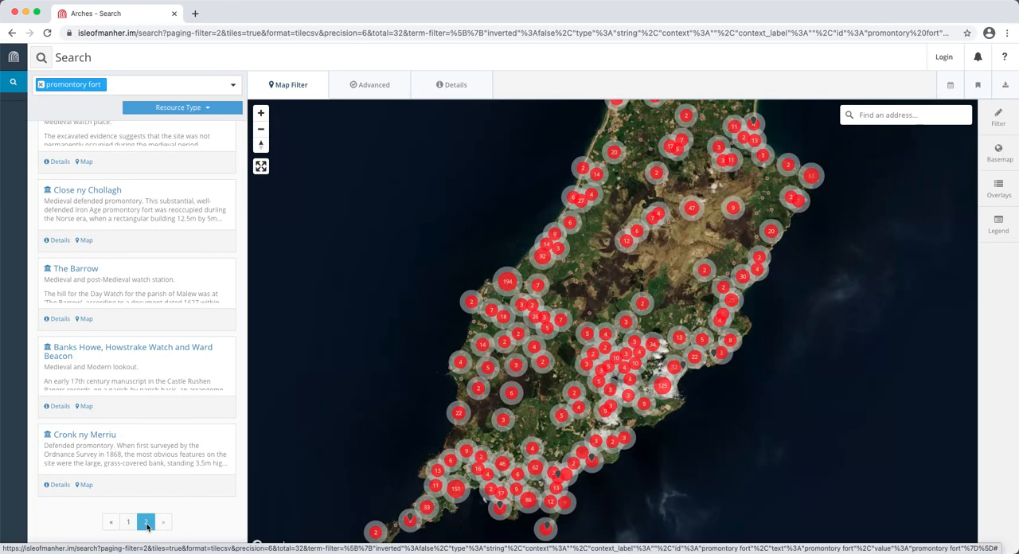
pyautogui.scroll(10, 152, 329)
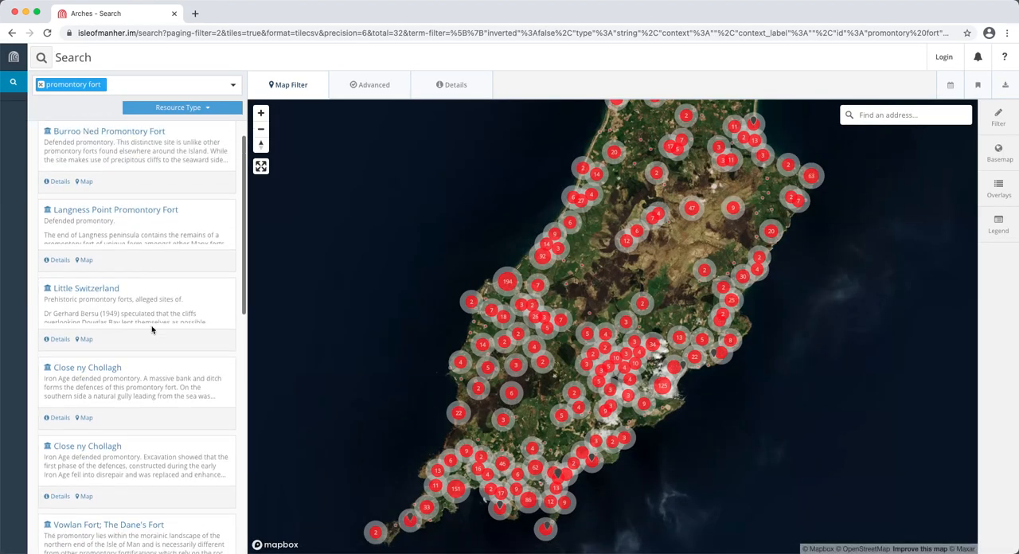
pyautogui.click(41, 84)
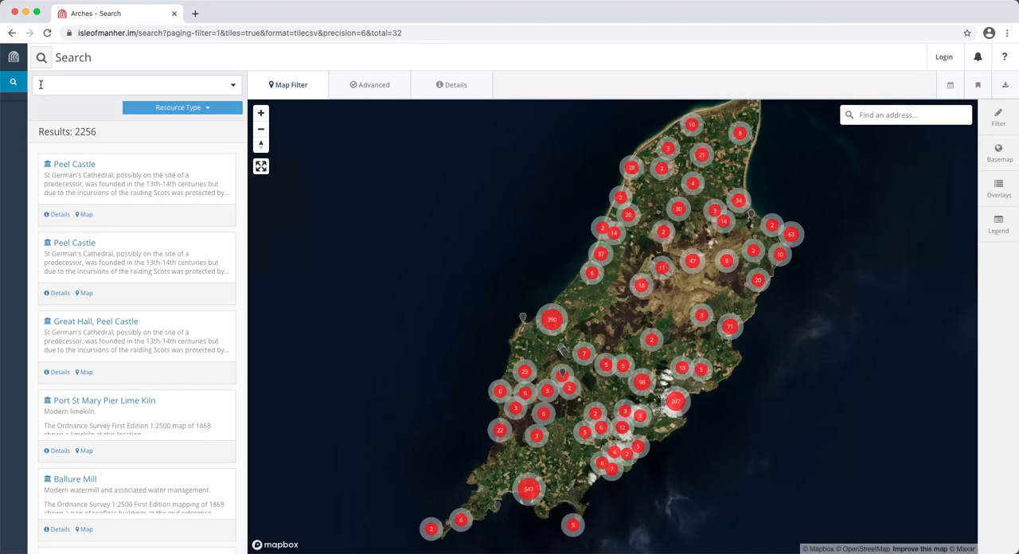
pyautogui.write('douglas')
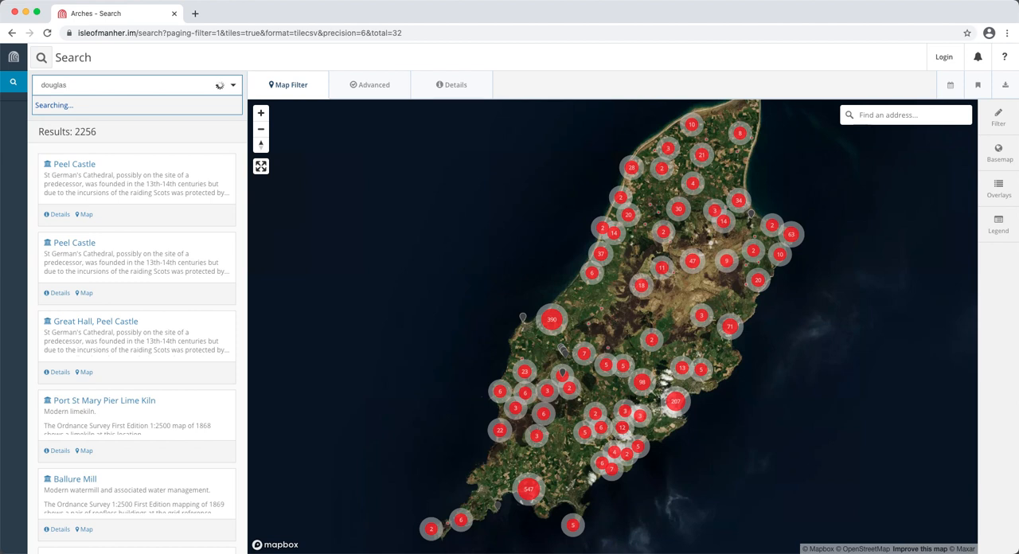
pyautogui.write(' bo')
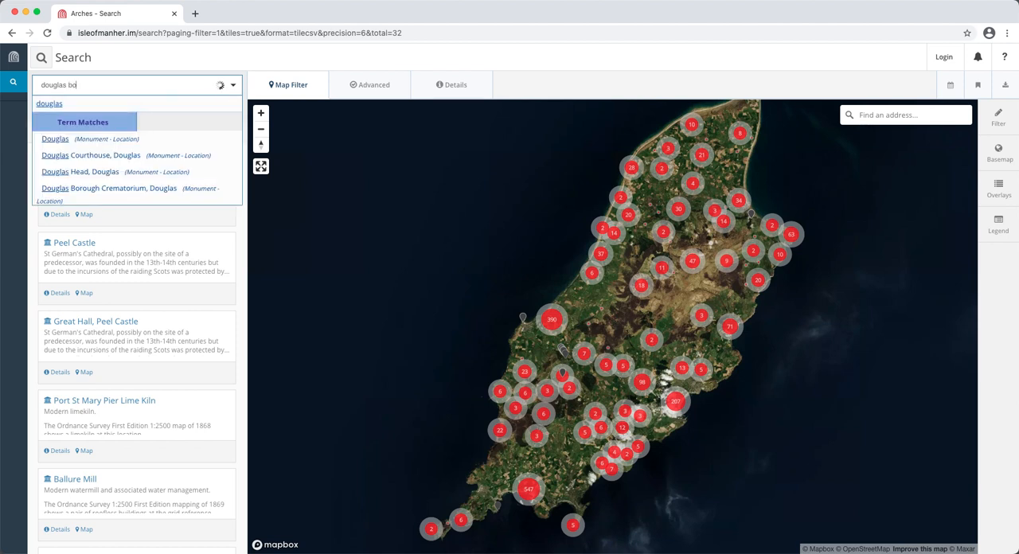
pyautogui.write('rough')
pyautogui.write(' war ')
pyautogui.write('mem')
pyautogui.write('orial')
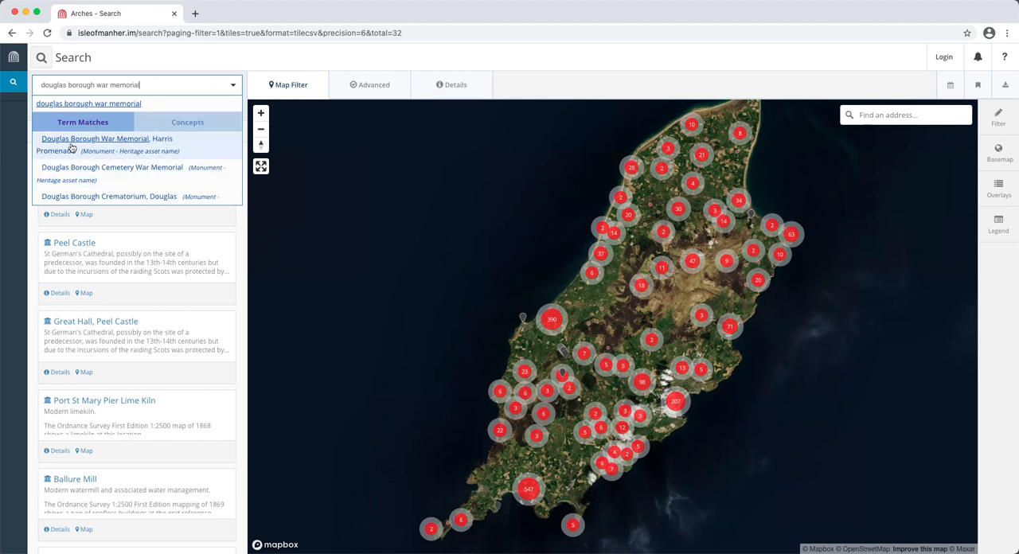
# - Filter to the Douglas Borough War Memorial, Harris Promenade record
pyautogui.click(71, 148)
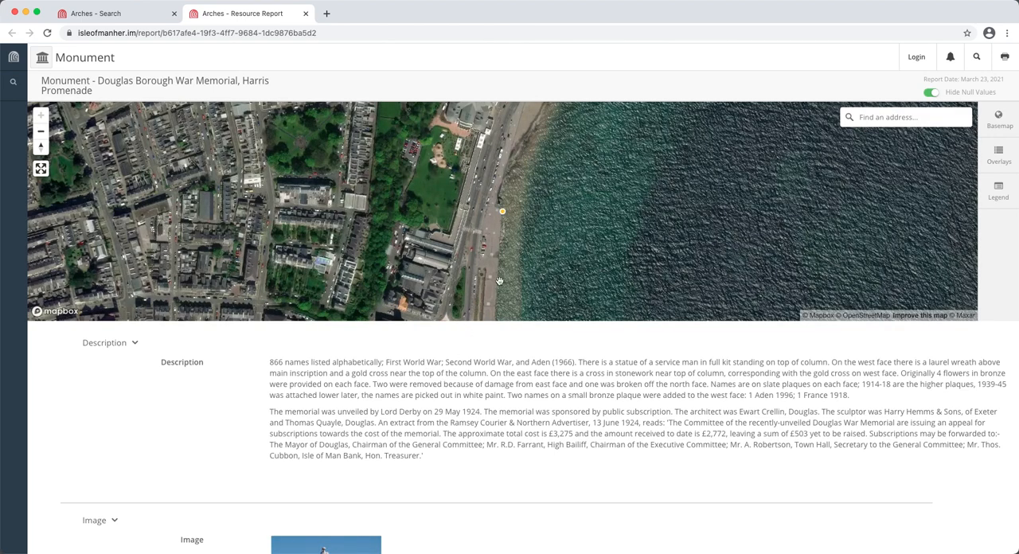
pyautogui.scroll(-3, 453, 407)
pyautogui.scroll(-2, 453, 407)
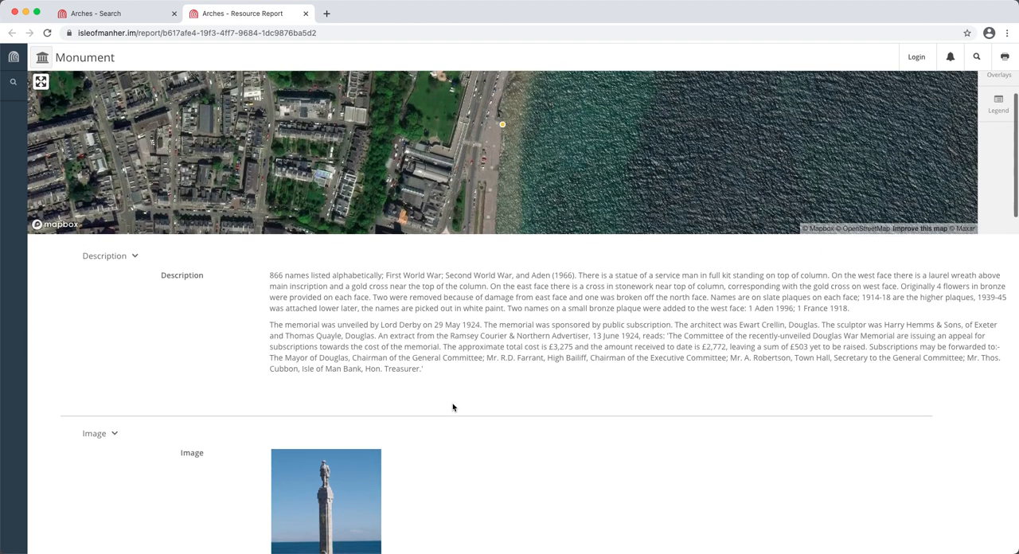
pyautogui.scroll(-2, 453, 407)
pyautogui.scroll(-3, 453, 407)
pyautogui.scroll(-2, 453, 407)
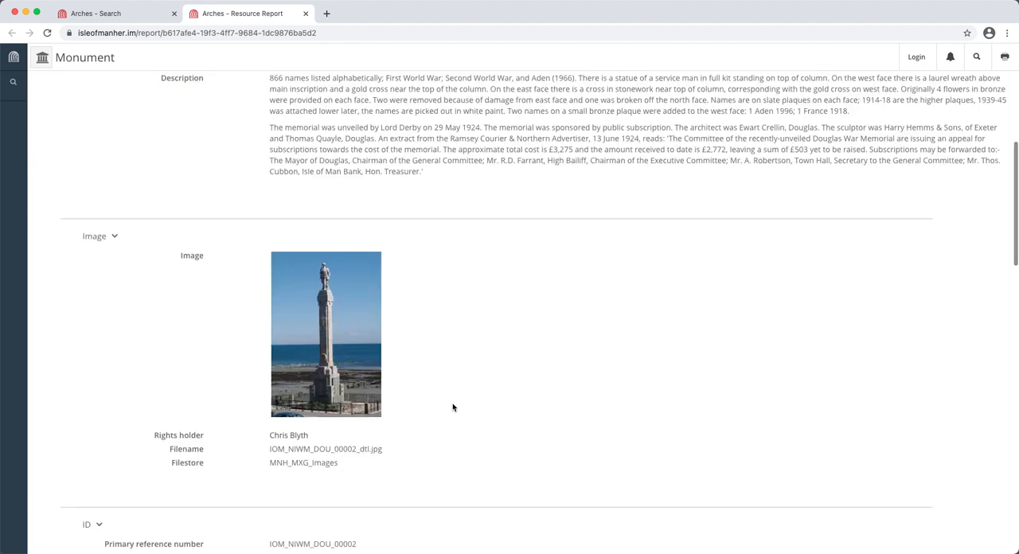
pyautogui.scroll(-2, 453, 407)
pyautogui.click(352, 287)
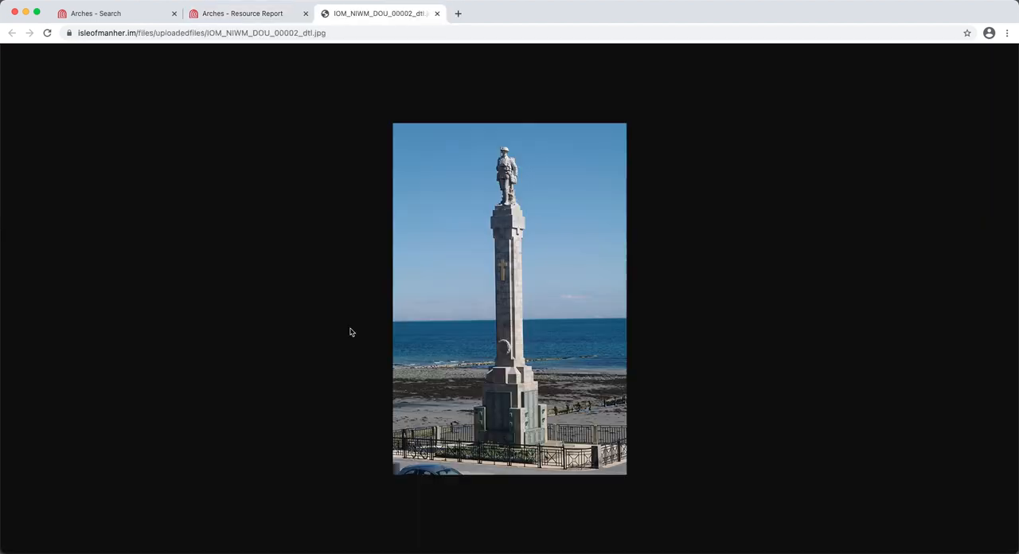
pyautogui.click(437, 13)
pyautogui.scroll(-3, 445, 318)
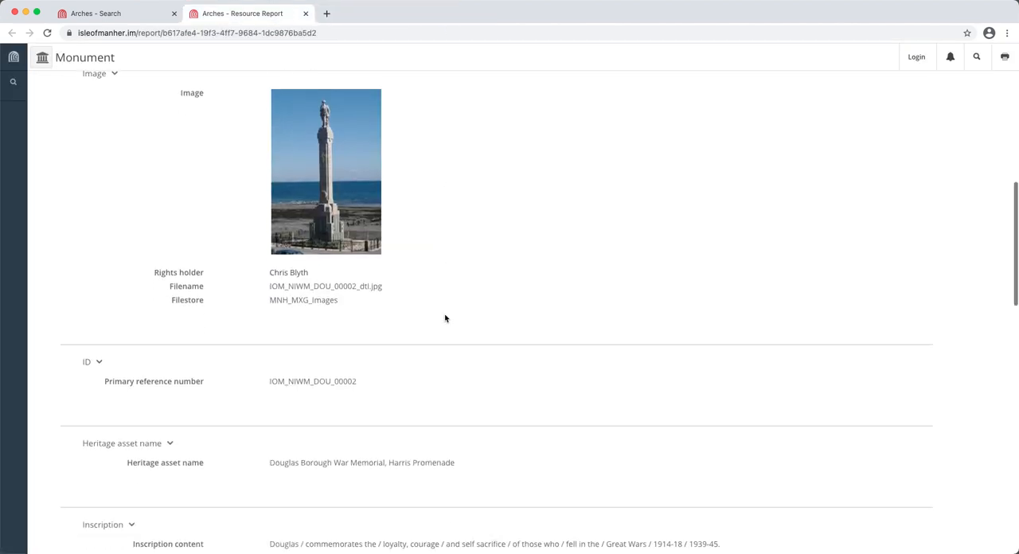
pyautogui.scroll(-3, 445, 318)
pyautogui.scroll(-2, 445, 319)
pyautogui.scroll(-3, 445, 318)
pyautogui.scroll(-2, 445, 319)
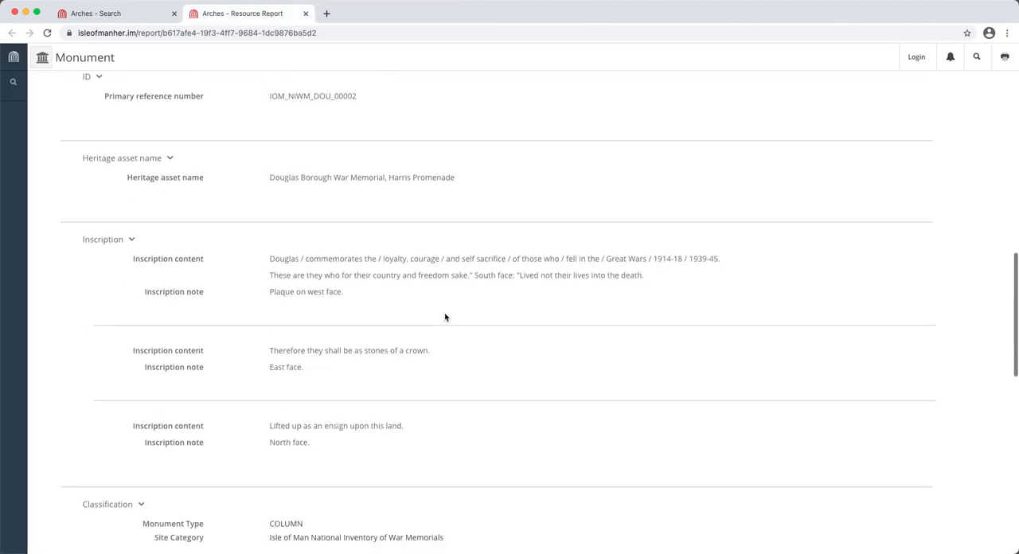
pyautogui.scroll(-3, 445, 318)
pyautogui.scroll(-3, 445, 318)
pyautogui.scroll(-2, 445, 317)
pyautogui.scroll(-1, 445, 316)
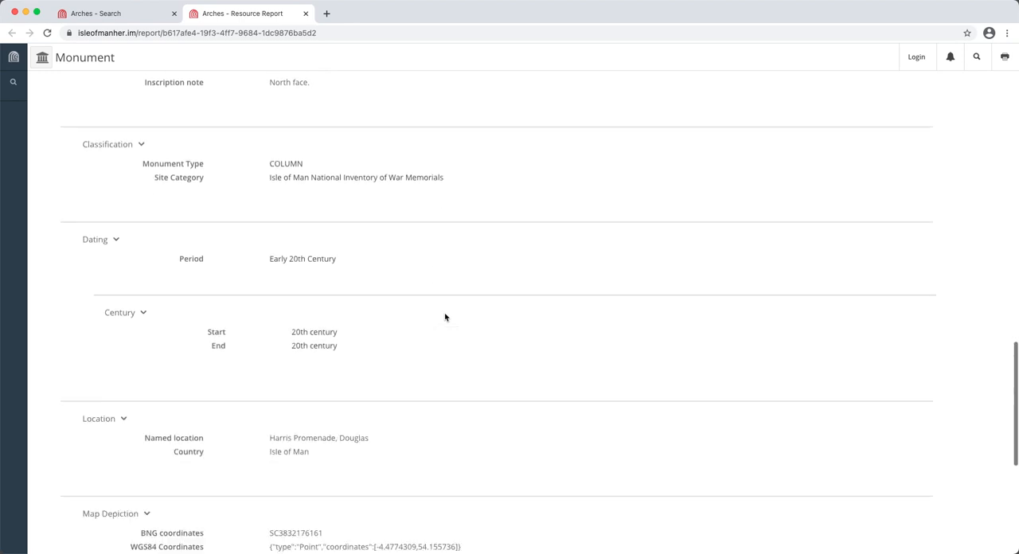
pyautogui.scroll(-2, 445, 317)
pyautogui.scroll(-1, 445, 316)
pyautogui.scroll(-1, 445, 317)
pyautogui.scroll(-1, 445, 317)
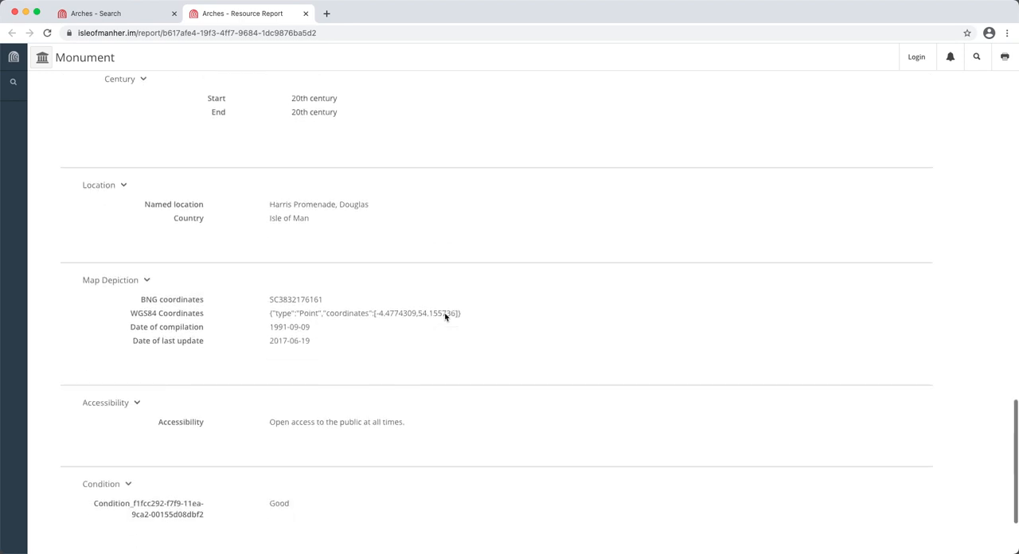
pyautogui.scroll(8, 446, 317)
pyautogui.scroll(6, 445, 317)
pyautogui.scroll(8, 446, 317)
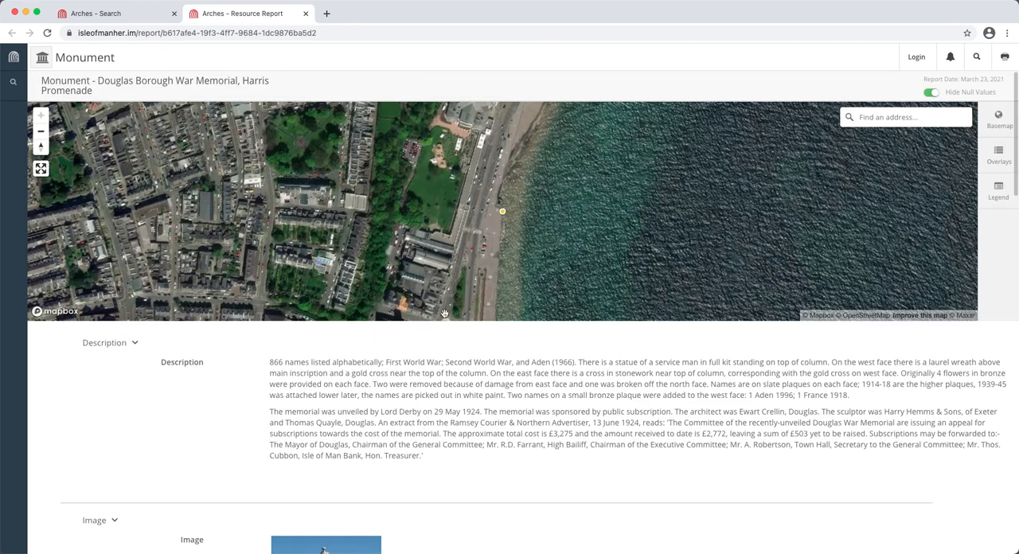
# - Close the memorial report and show its summary popup on the search map
pyautogui.click(305, 14)
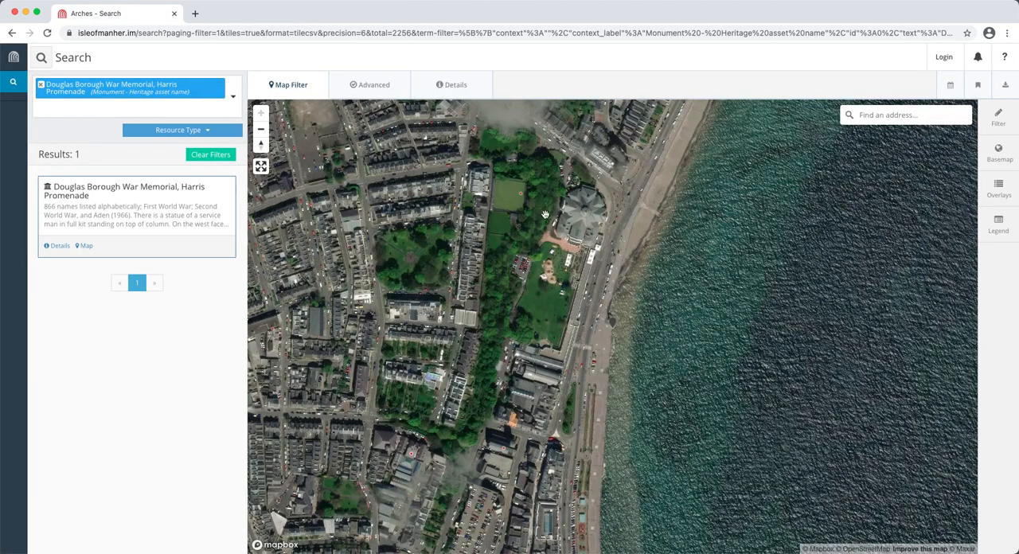
pyautogui.click(613, 327)
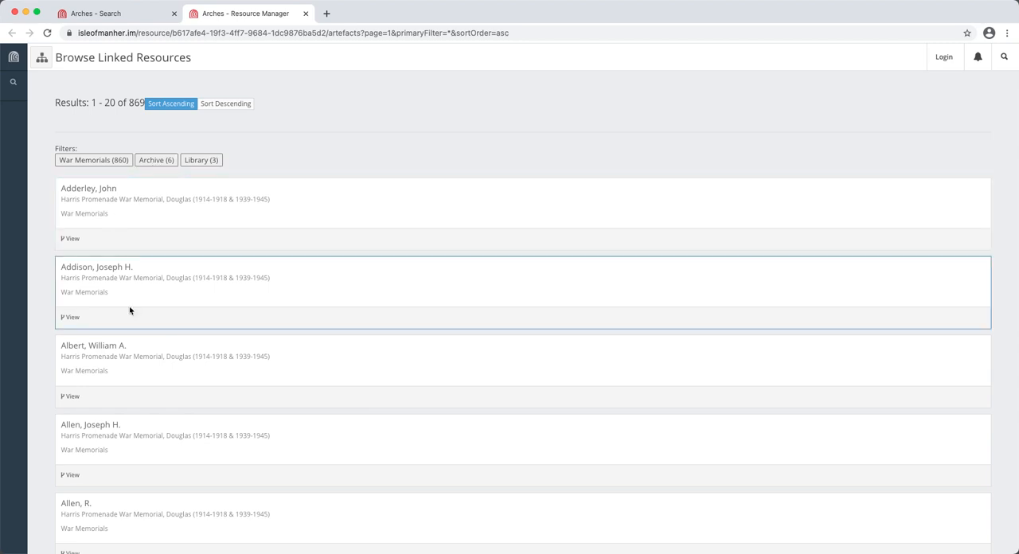
pyautogui.scroll(-3, 123, 348)
pyautogui.scroll(-3, 123, 348)
pyautogui.scroll(-2, 123, 348)
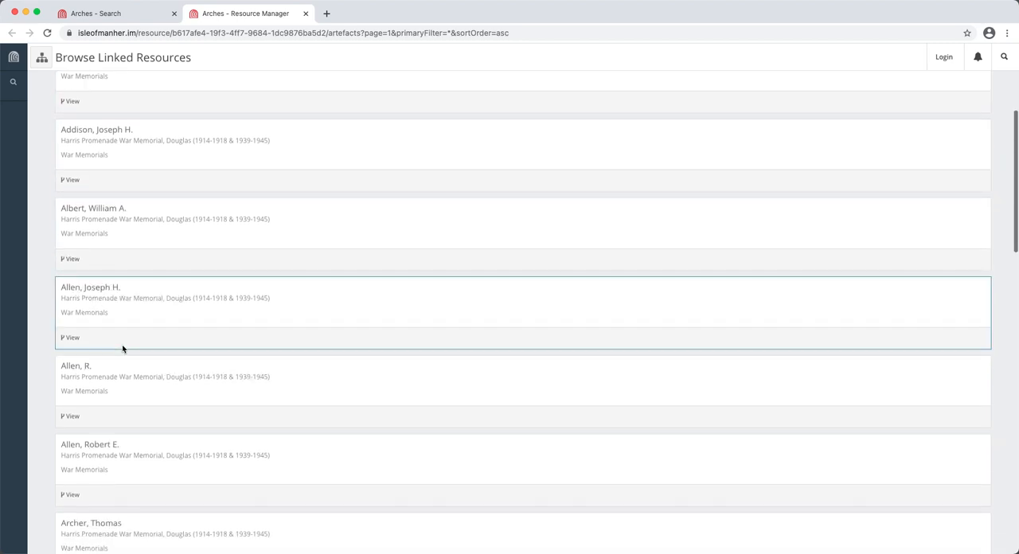
pyautogui.scroll(-3, 123, 348)
pyautogui.scroll(-2, 122, 348)
pyautogui.scroll(-2, 122, 348)
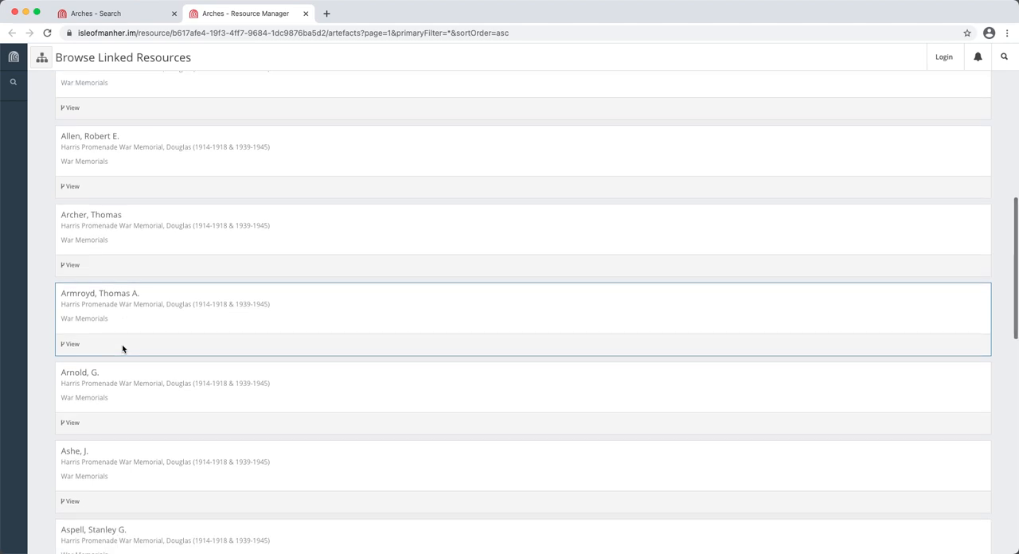
pyautogui.scroll(3, 123, 348)
pyautogui.scroll(5, 123, 348)
pyautogui.scroll(2, 121, 330)
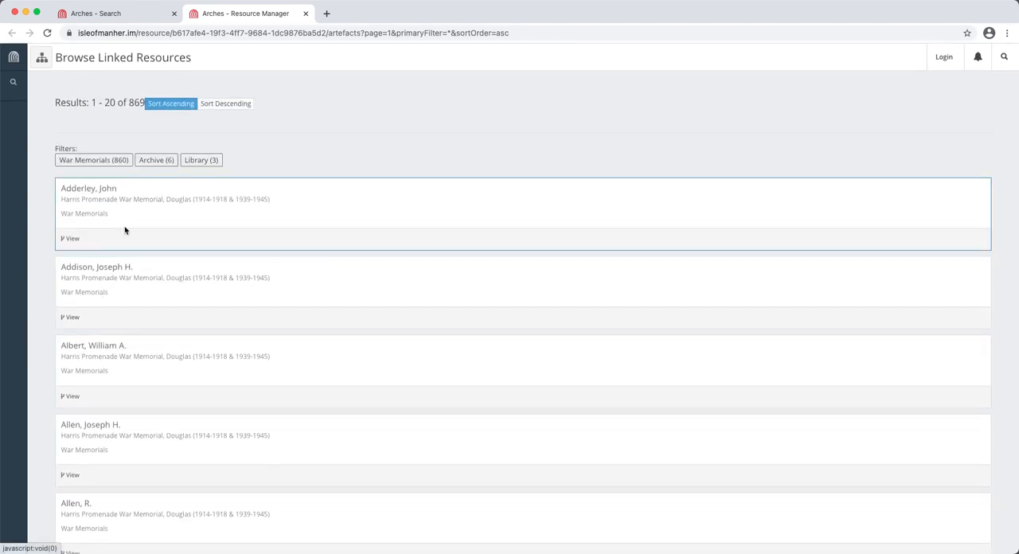
# - Show only the 6 Archive items among the memorial's linked resources
pyautogui.click(156, 162)
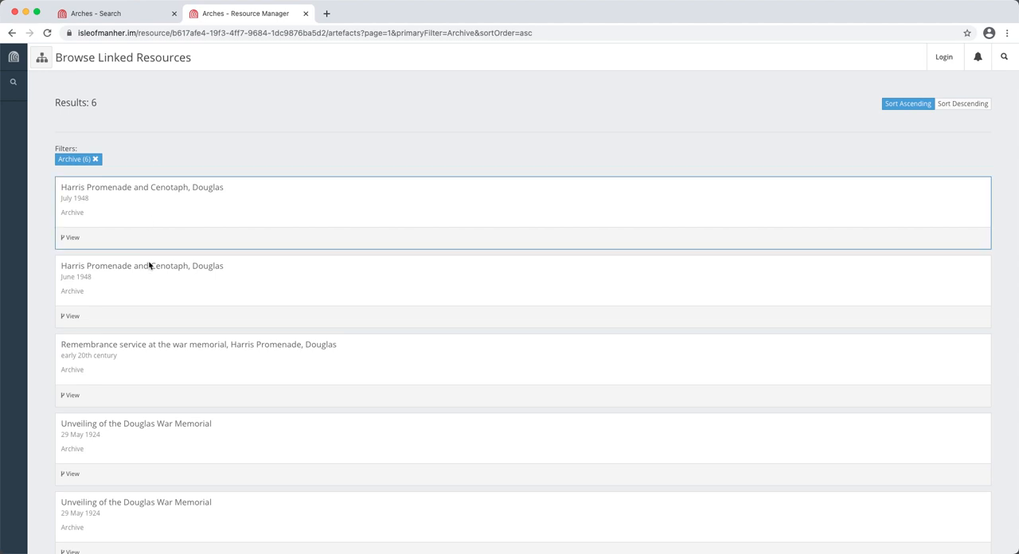
pyautogui.scroll(-3, 140, 383)
pyautogui.scroll(-2, 140, 383)
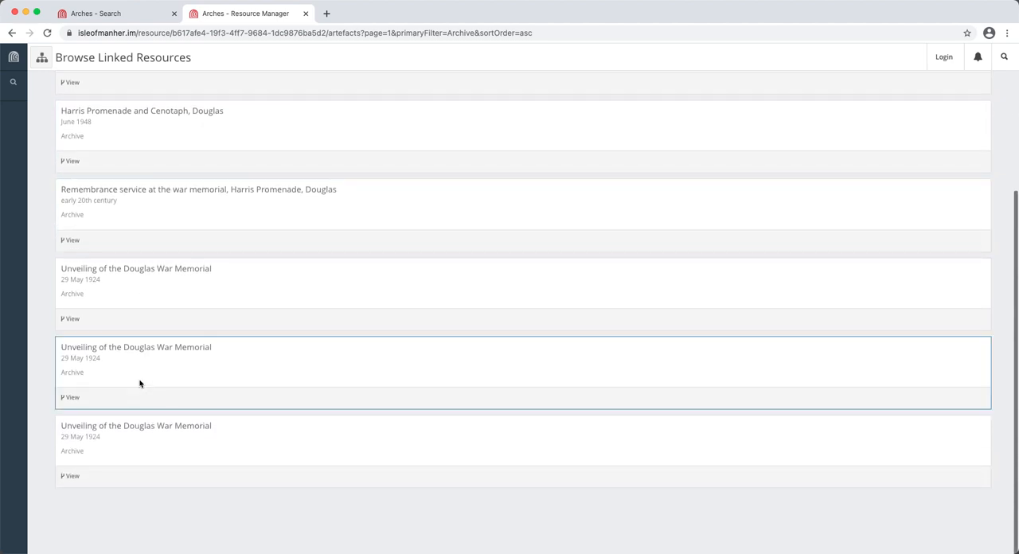
pyautogui.scroll(1, 140, 383)
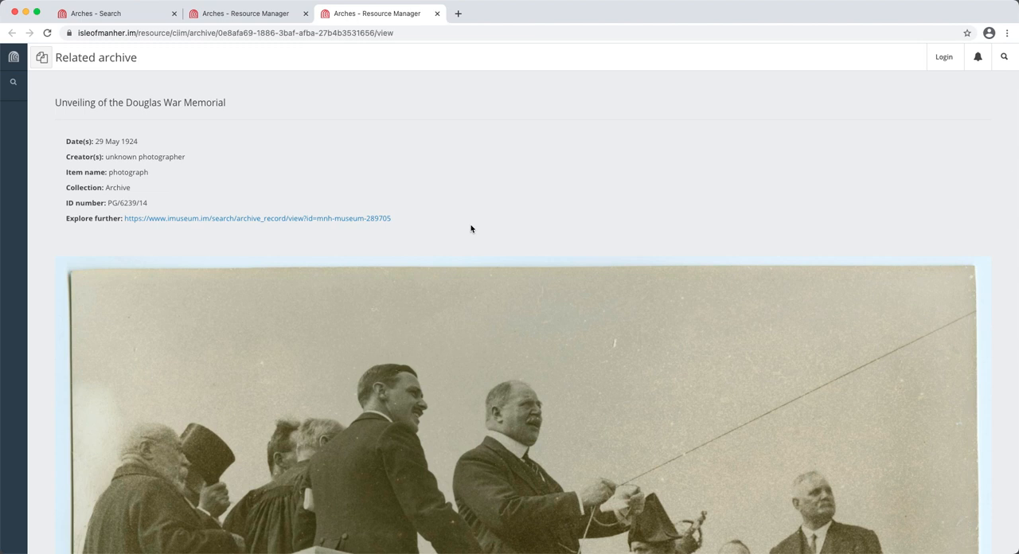
pyautogui.scroll(-2, 410, 349)
pyautogui.scroll(-2, 411, 348)
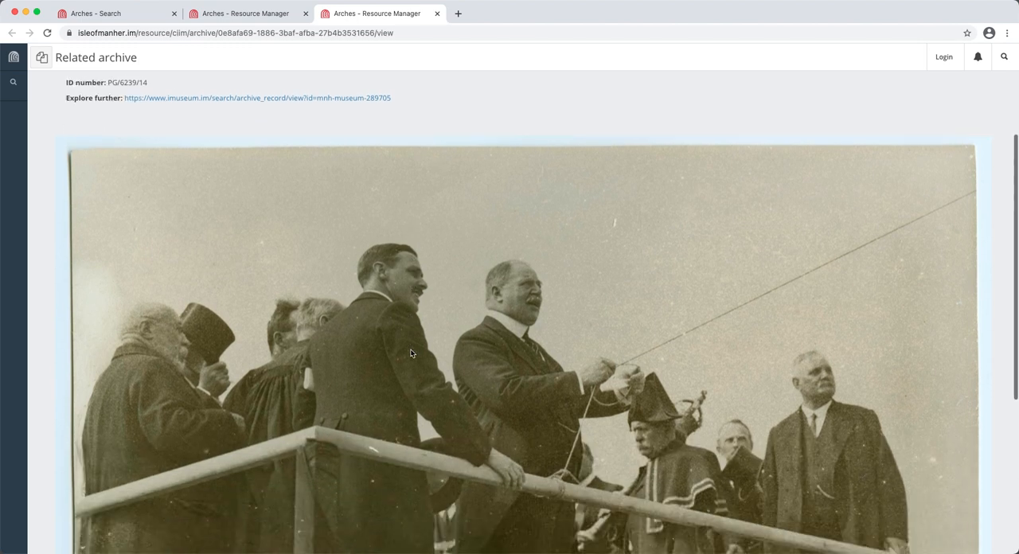
pyautogui.scroll(-2, 451, 428)
pyautogui.scroll(-2, 450, 429)
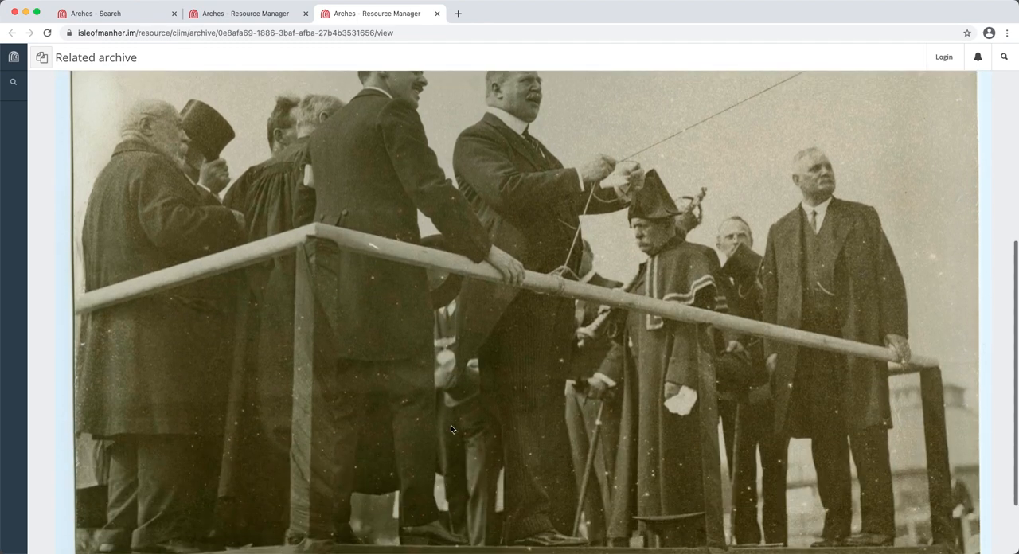
pyautogui.scroll(-1, 451, 428)
pyautogui.scroll(3, 451, 429)
pyautogui.scroll(3, 450, 429)
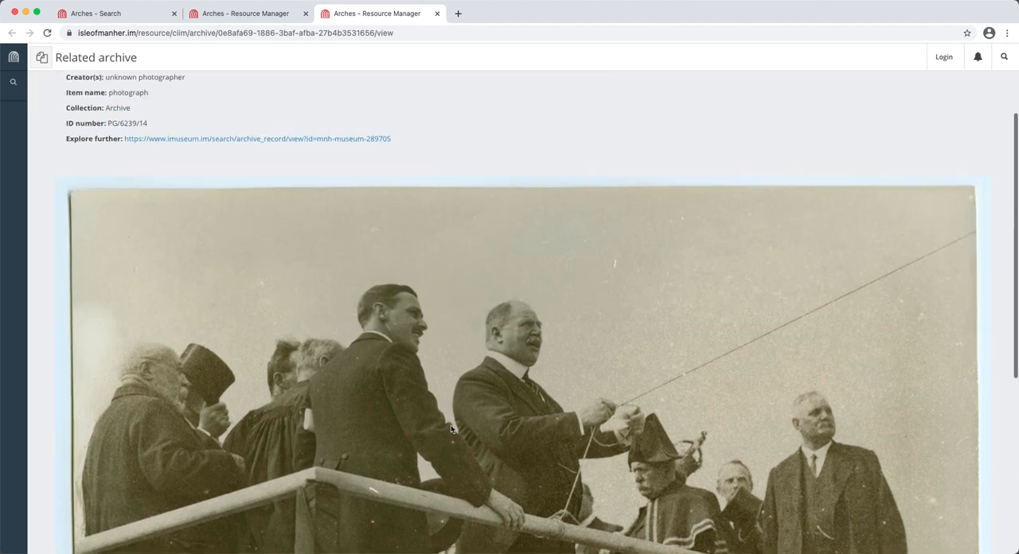
pyautogui.scroll(2, 451, 428)
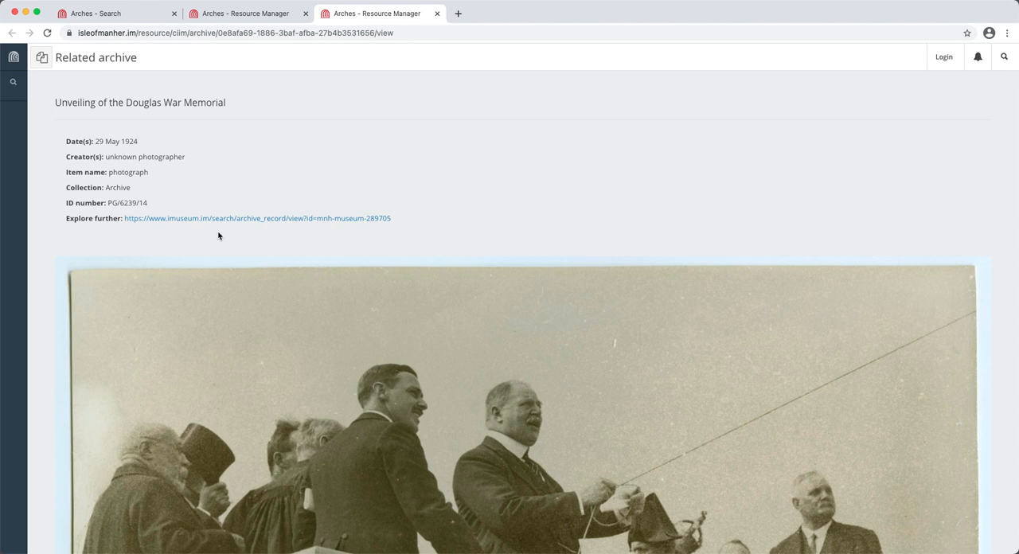
# - Close both Resource Manager tabs, clear the memorial name filter and dismiss its map popup
pyautogui.click(438, 14)
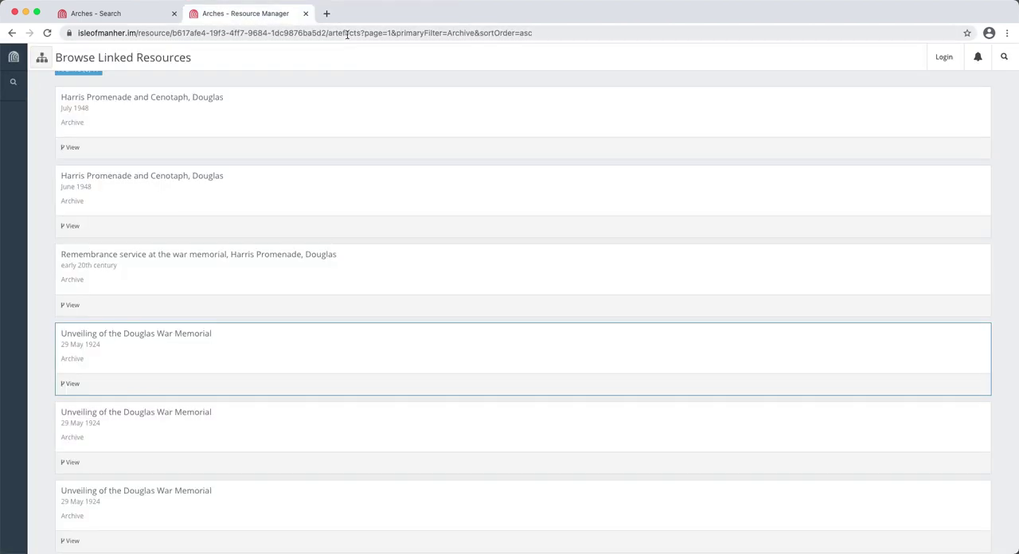
pyautogui.click(306, 14)
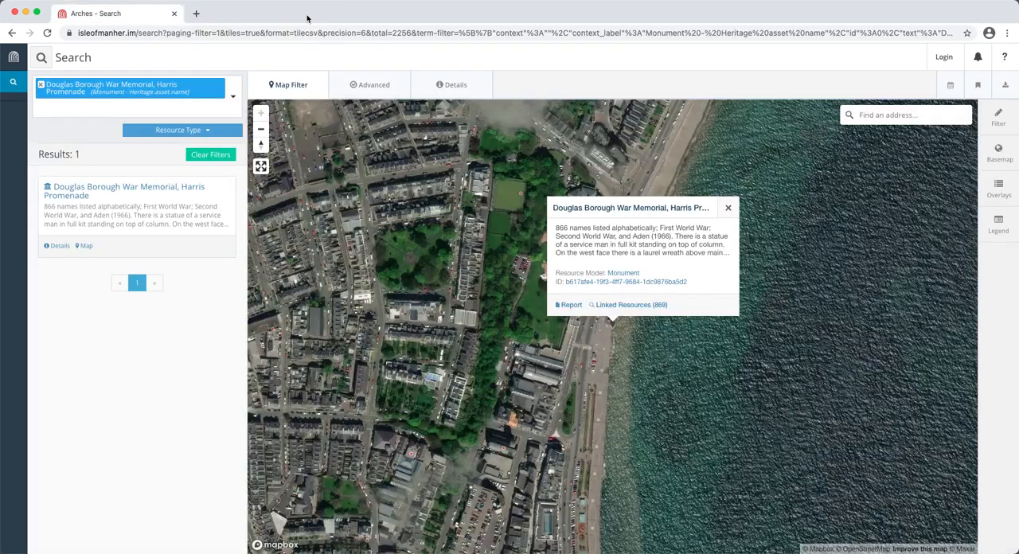
pyautogui.click(41, 85)
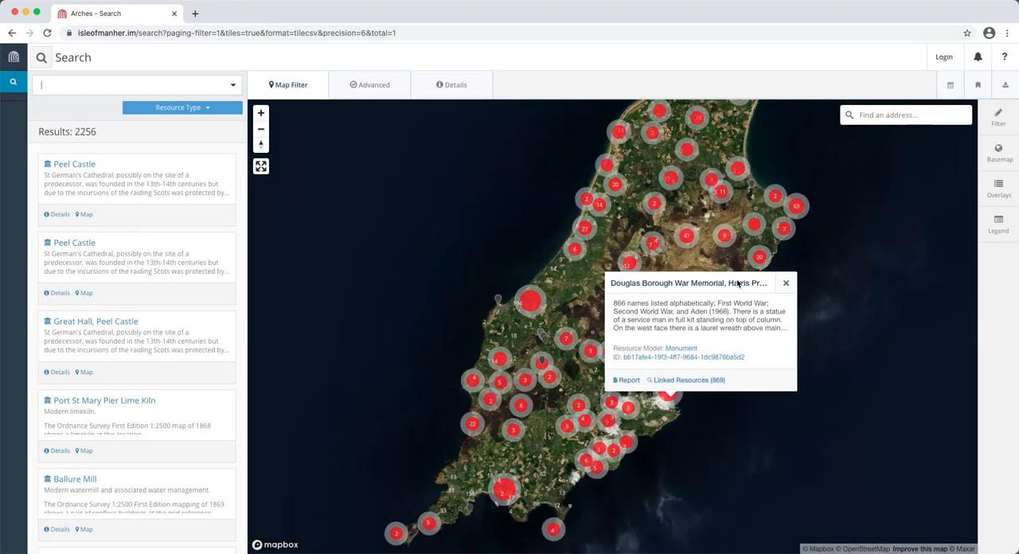
pyautogui.click(795, 296)
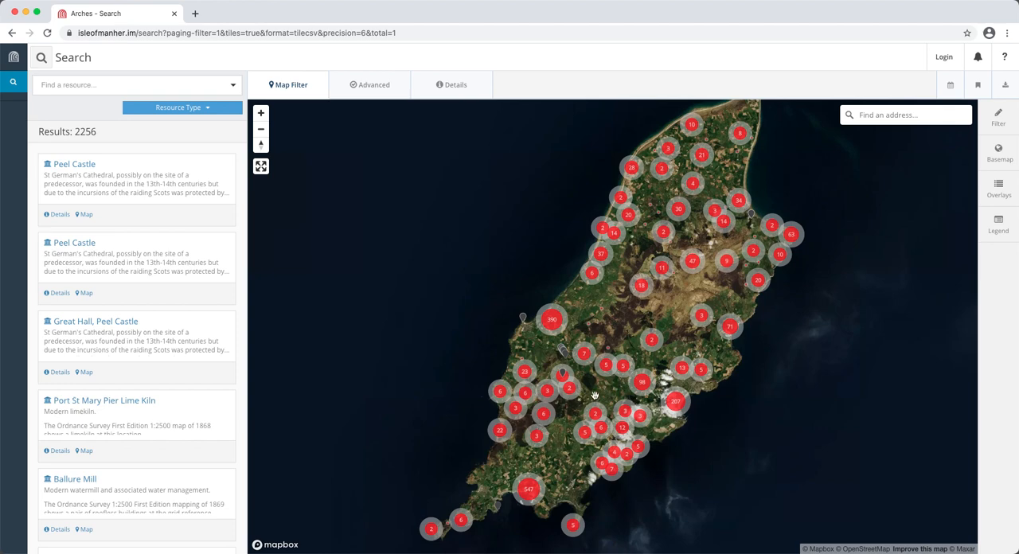
pyautogui.scroll(3, 583, 396)
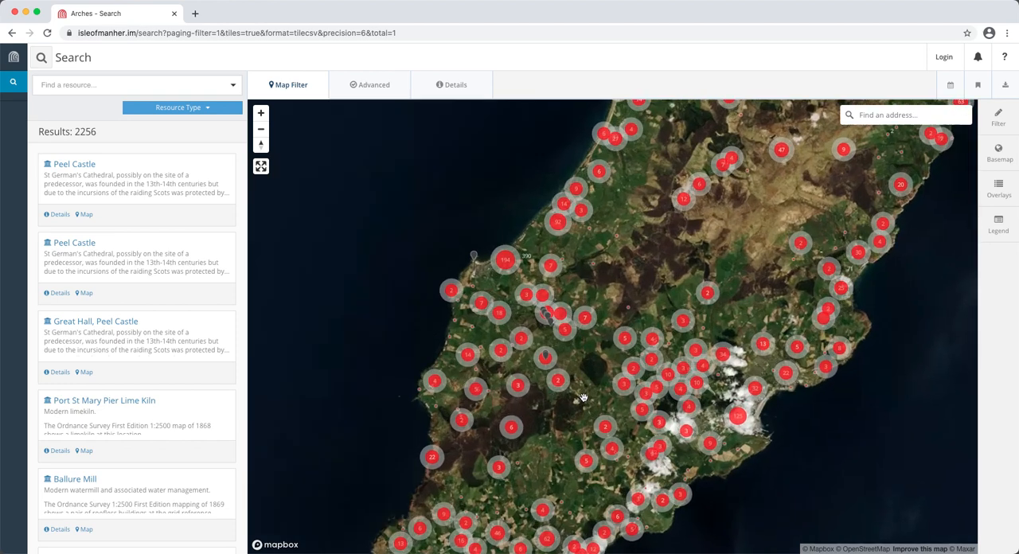
pyautogui.scroll(2, 583, 397)
pyautogui.scroll(3, 583, 396)
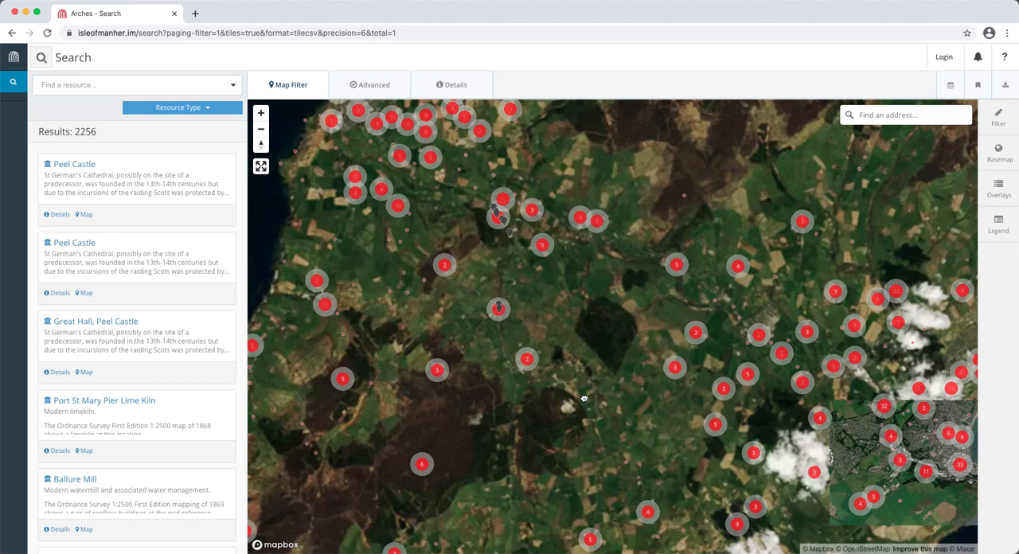
pyautogui.scroll(-3, 589, 374)
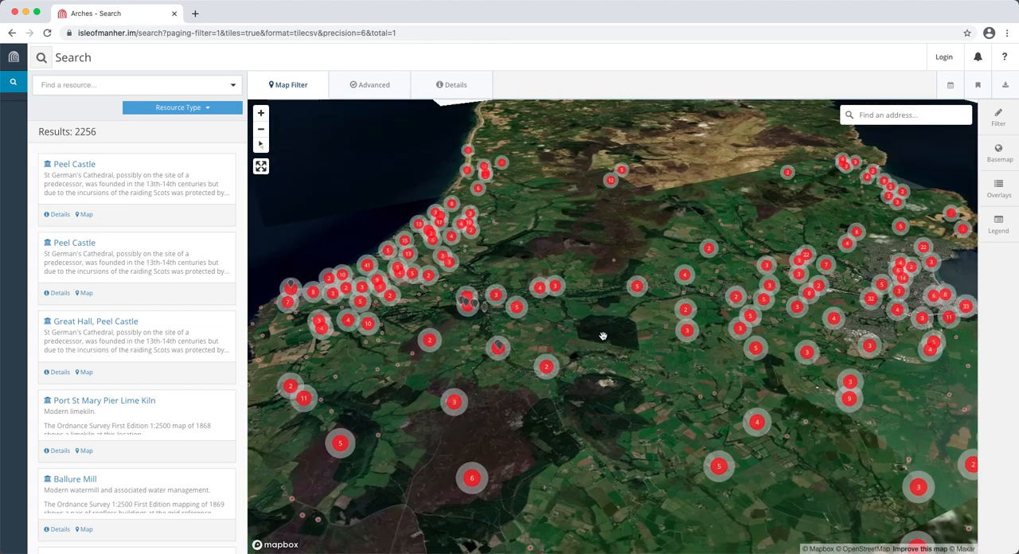
pyautogui.scroll(2, 599, 344)
pyautogui.scroll(2, 589, 366)
pyautogui.scroll(1, 573, 390)
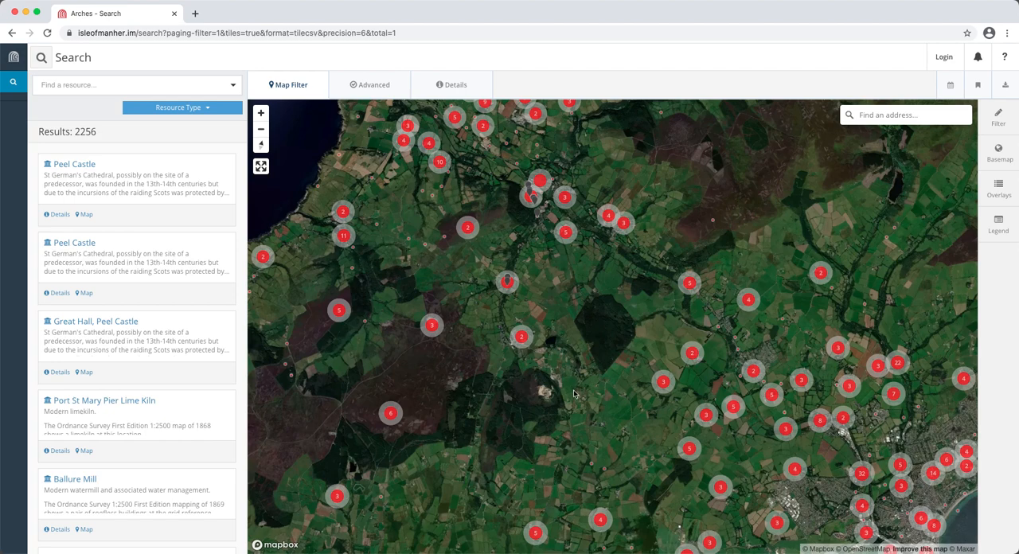
pyautogui.scroll(-2, 580, 399)
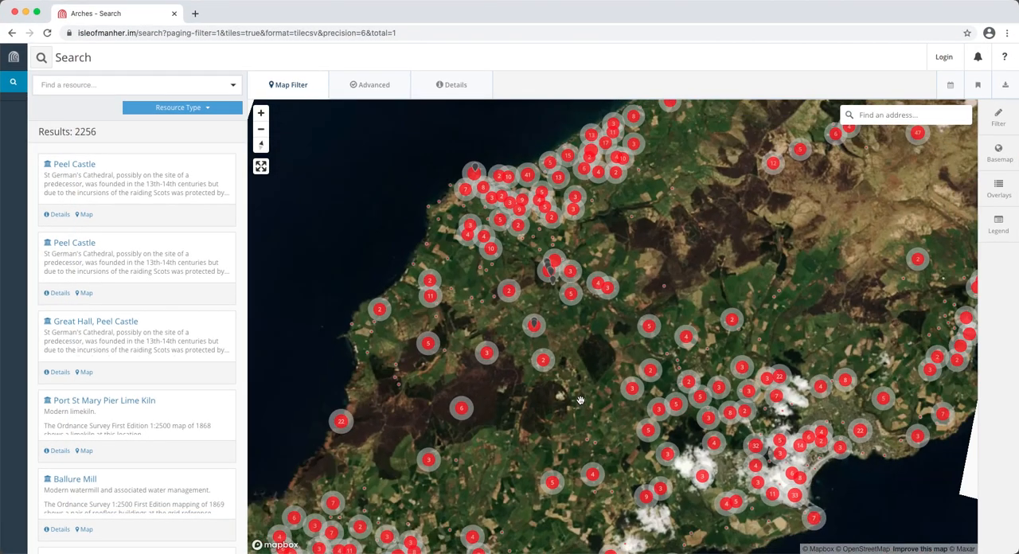
pyautogui.scroll(2, 579, 399)
pyautogui.scroll(2, 586, 430)
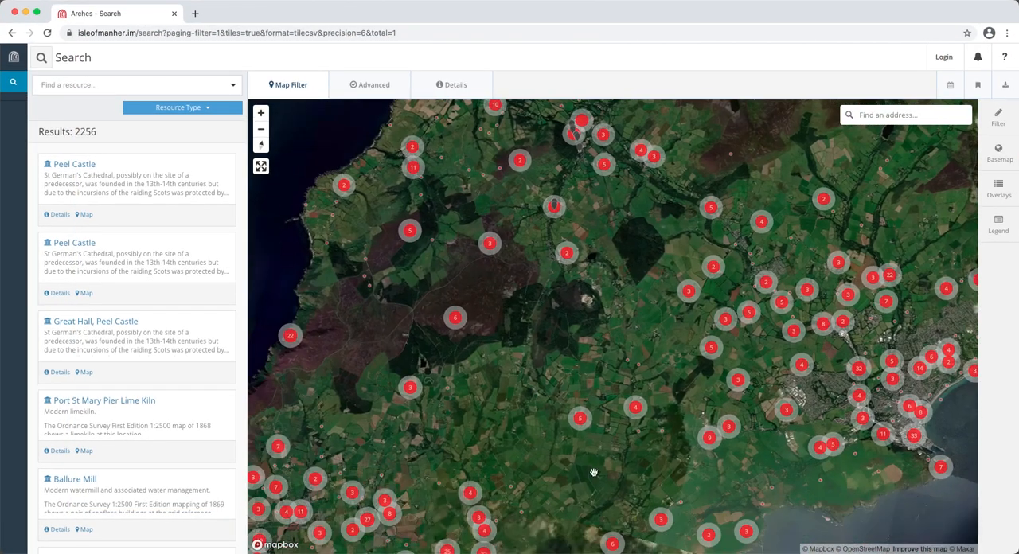
# - Pan the map so the harbour town of Peel on the coast fills the view
pyautogui.moveTo(593, 473)
pyautogui.mouseDown()
pyautogui.moveTo(488, 476)
pyautogui.moveTo(527, 379)
pyautogui.mouseUp()
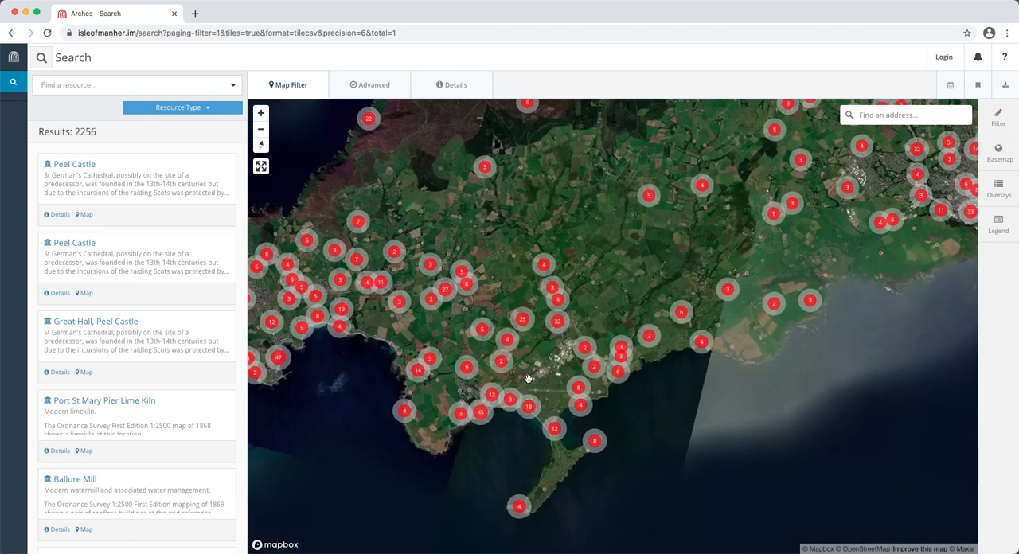
pyautogui.scroll(3, 527, 380)
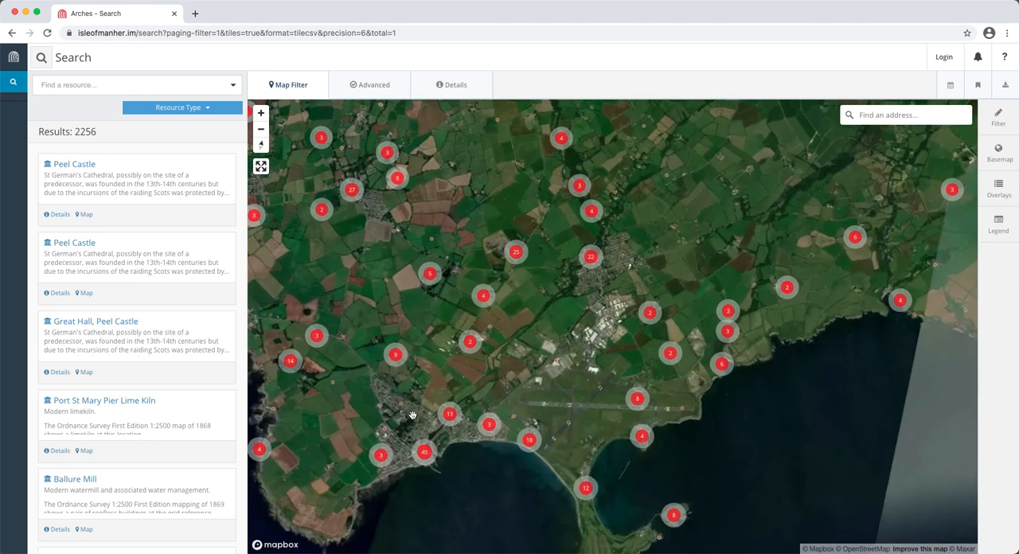
pyautogui.scroll(3, 412, 415)
pyautogui.scroll(2, 446, 395)
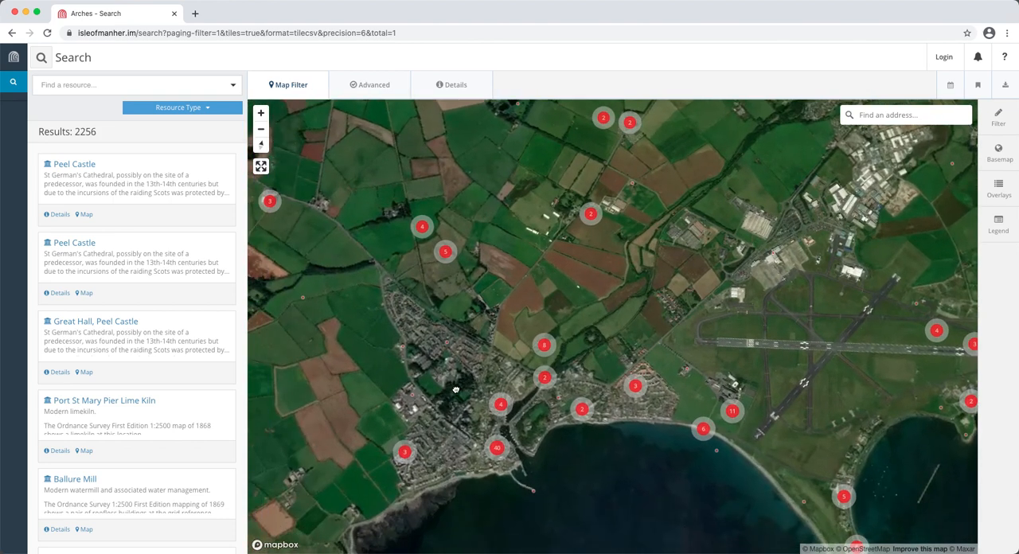
pyautogui.scroll(3, 455, 390)
pyautogui.scroll(3, 478, 405)
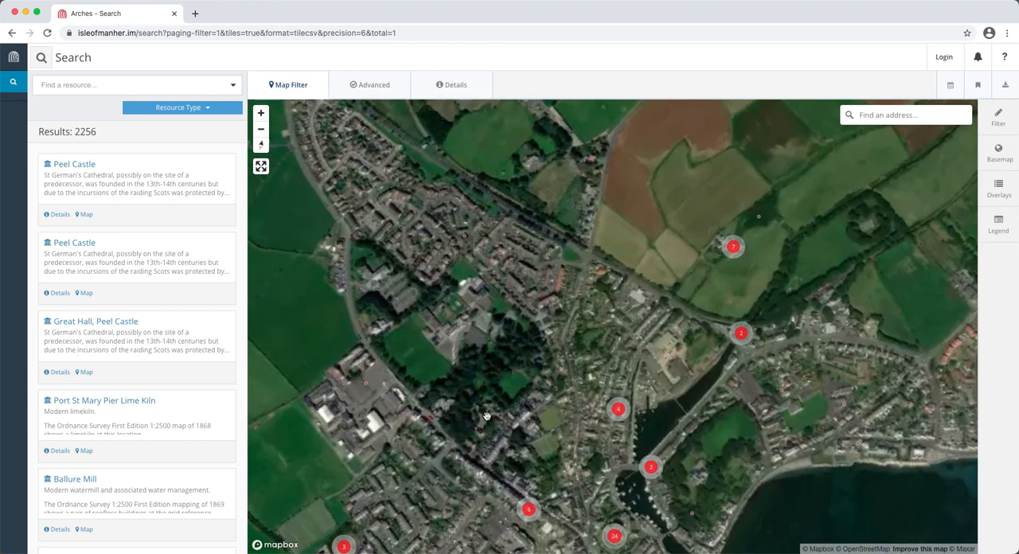
pyautogui.moveTo(487, 415); pyautogui.dragTo(472, 327)
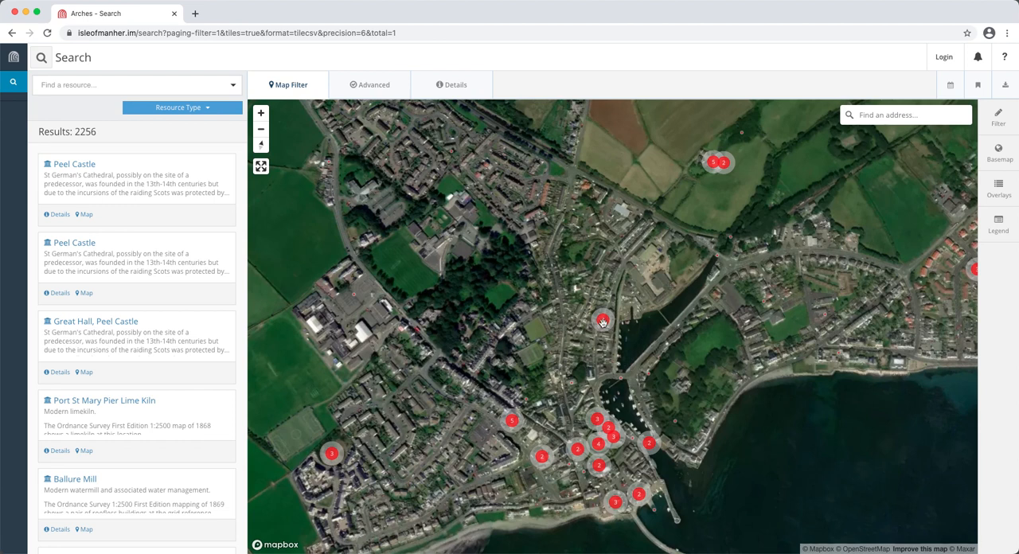
pyautogui.scroll(4, 493, 392)
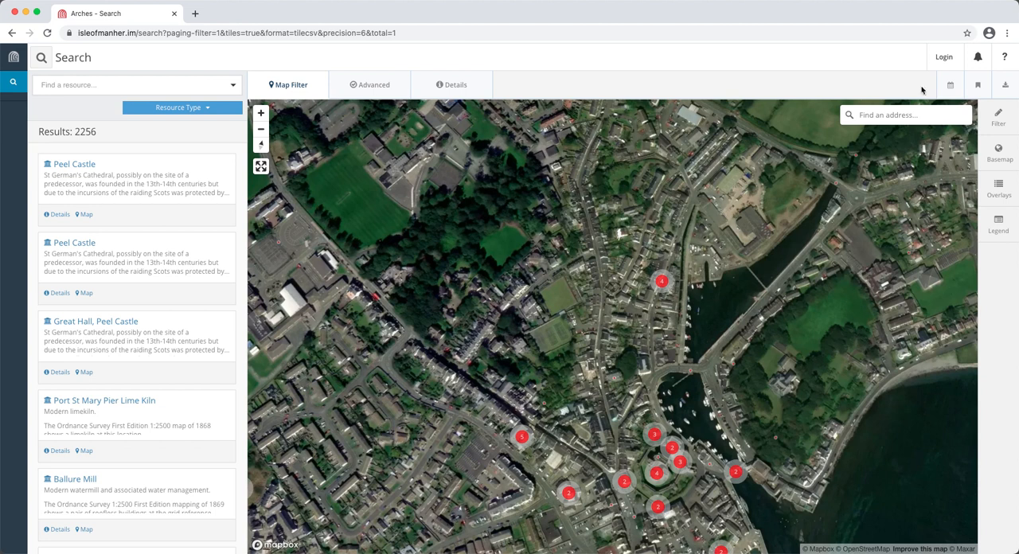
pyautogui.click(997, 158)
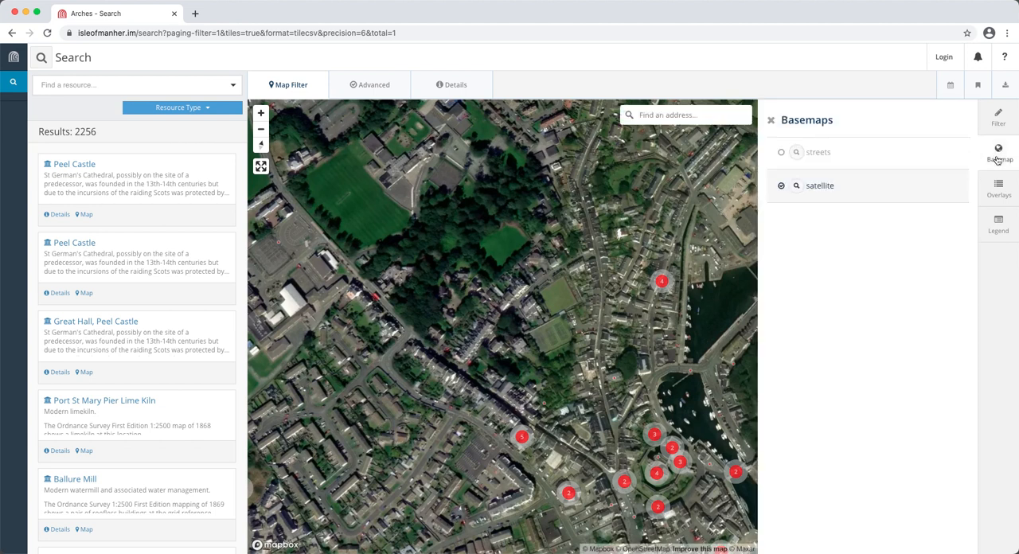
pyautogui.click(782, 154)
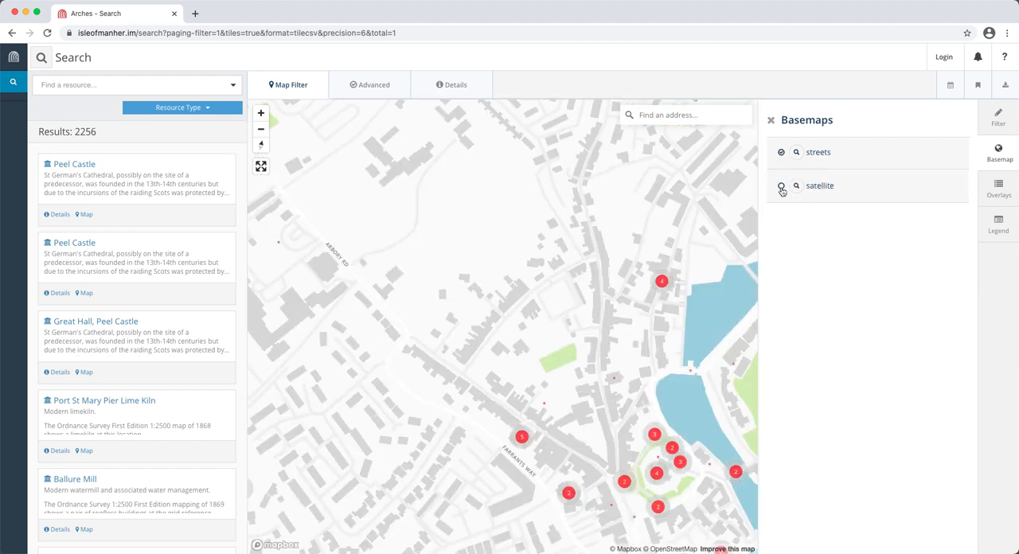
pyautogui.click(782, 187)
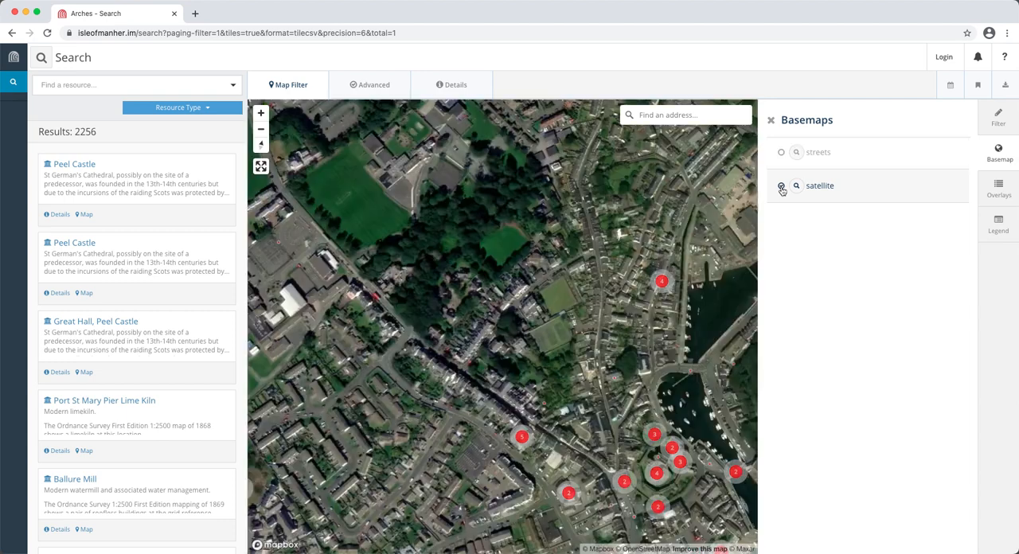
pyautogui.click(771, 122)
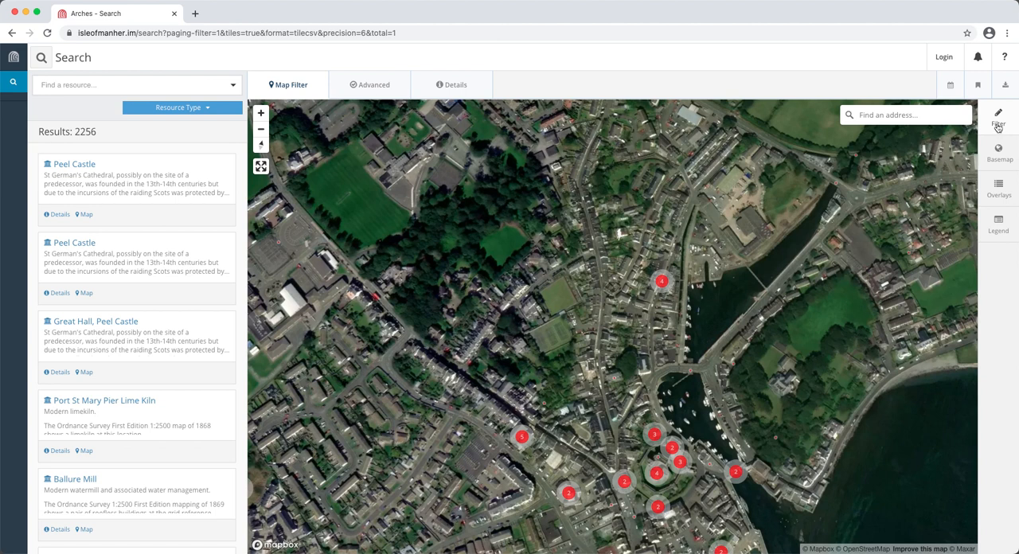
# - Choose the Draw a Polygon map filter and place its first two corners near the harbour
pyautogui.click(999, 126)
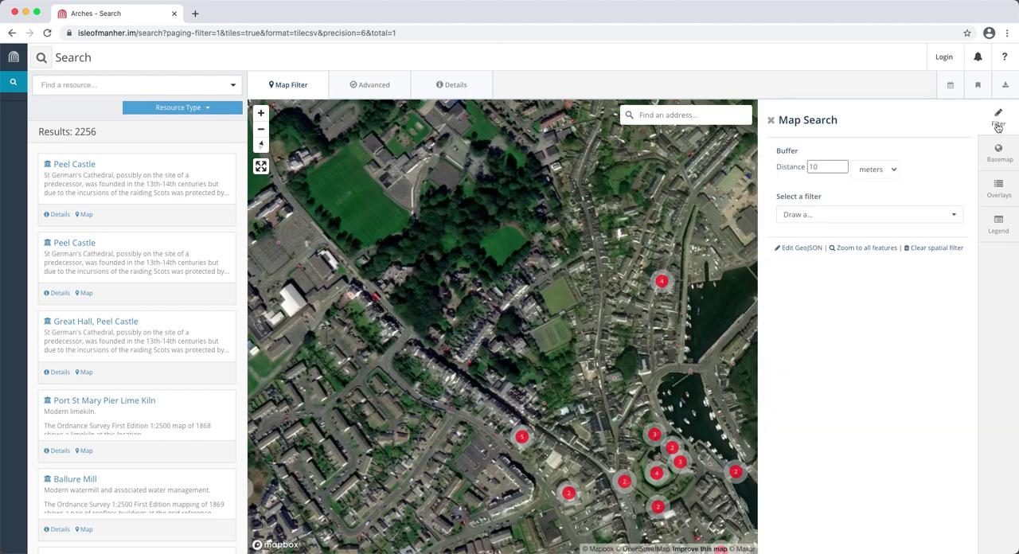
pyautogui.click(954, 215)
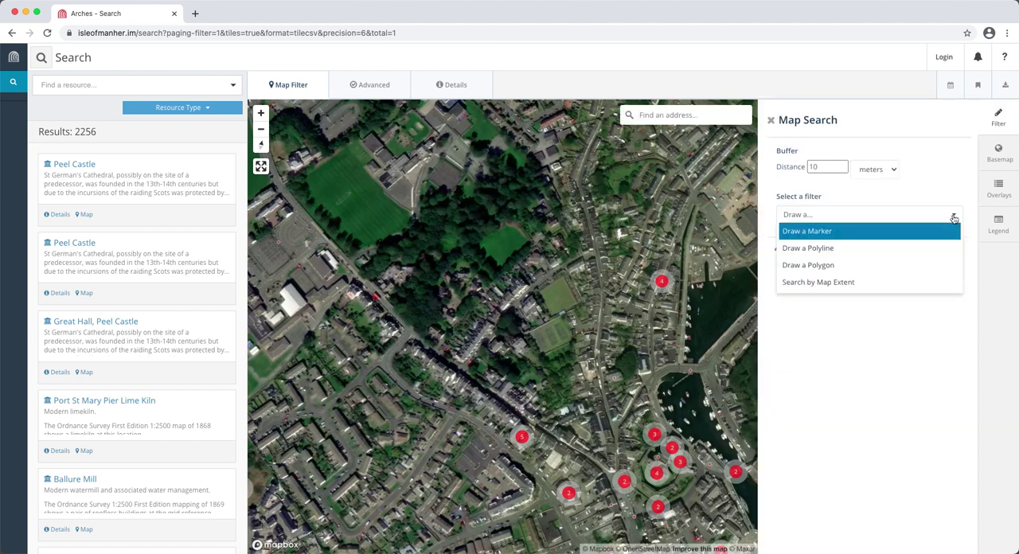
pyautogui.click(829, 270)
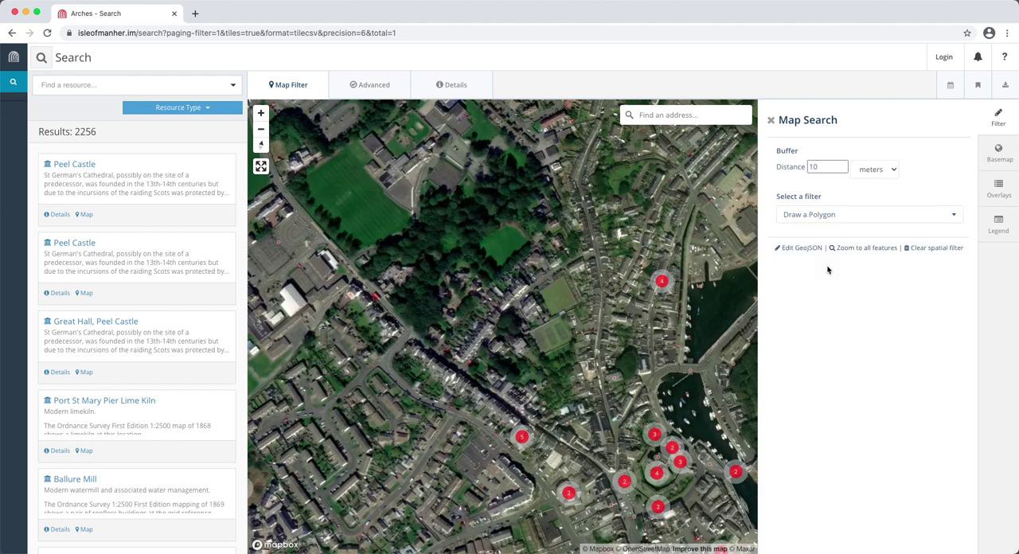
pyautogui.click(673, 341)
pyautogui.click(557, 415)
# - Close the polygon around the harbour, drag its left corner southwest to reach 29 records, then remove it
pyautogui.click(560, 523)
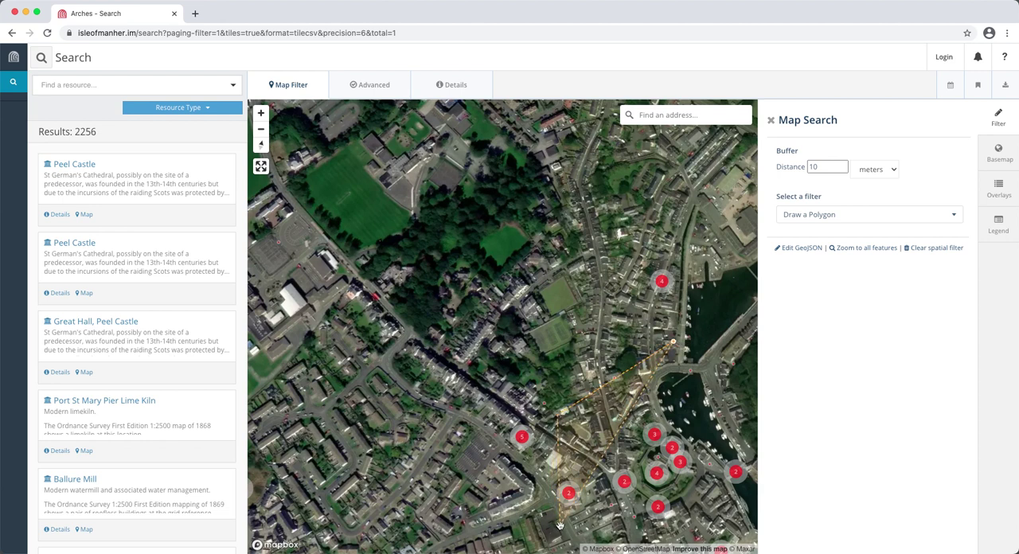
pyautogui.click(696, 520)
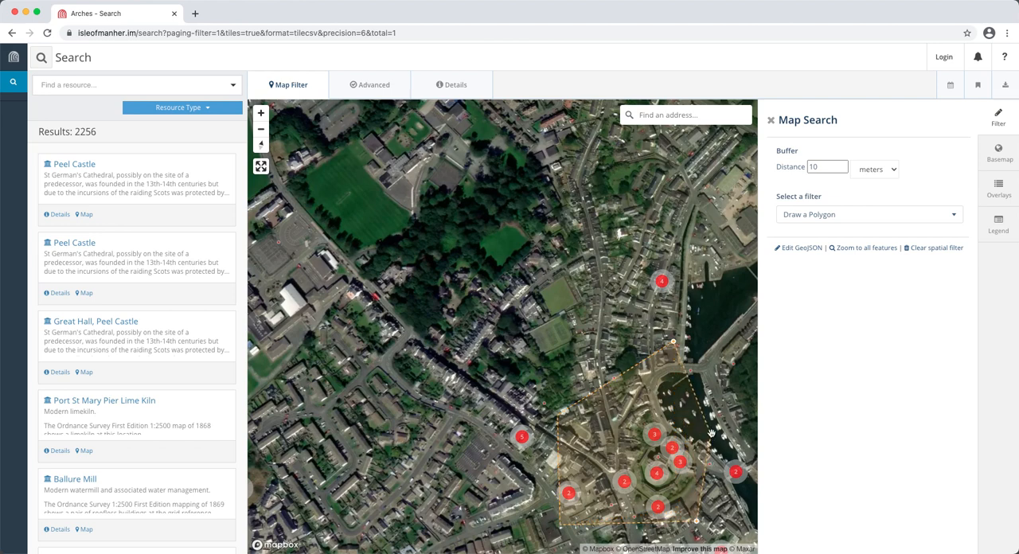
pyautogui.doubleClick(711, 433)
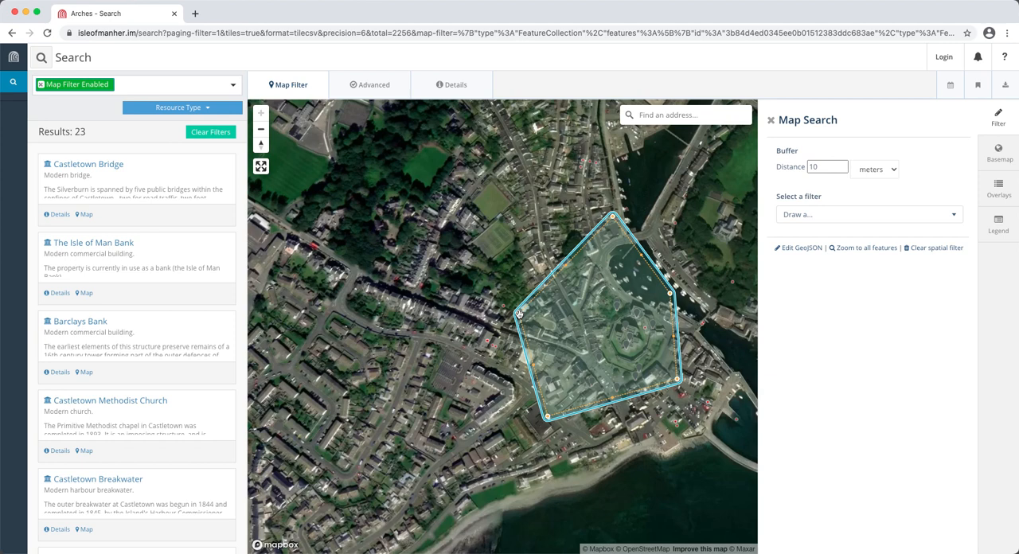
pyautogui.moveTo(518, 315); pyautogui.dragTo(425, 333)
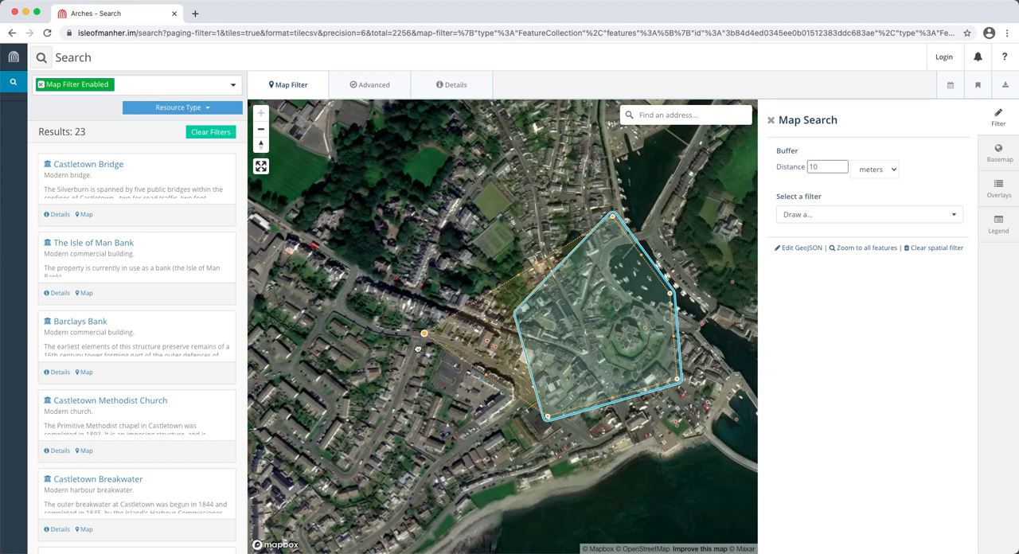
pyautogui.moveTo(423, 333); pyautogui.dragTo(409, 373)
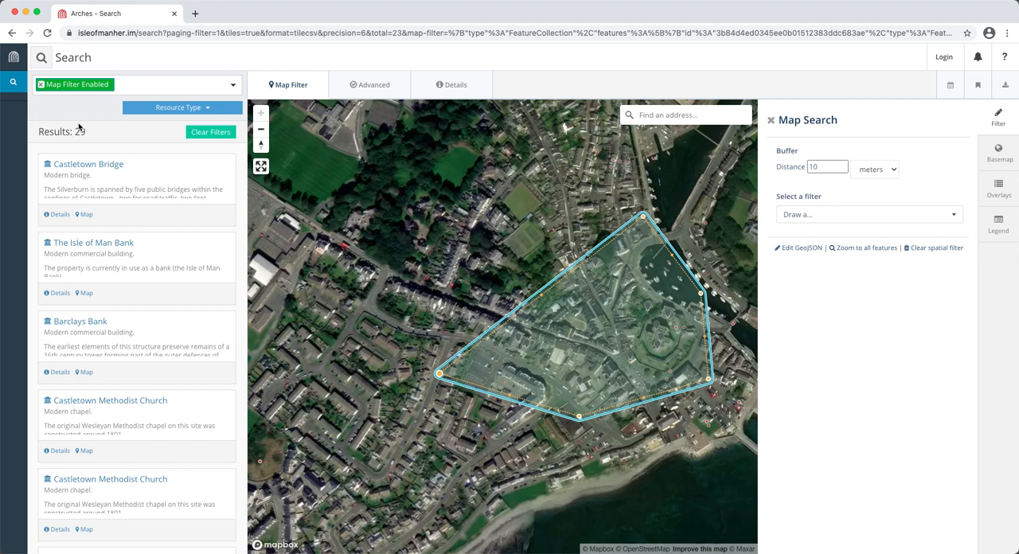
pyautogui.click(41, 84)
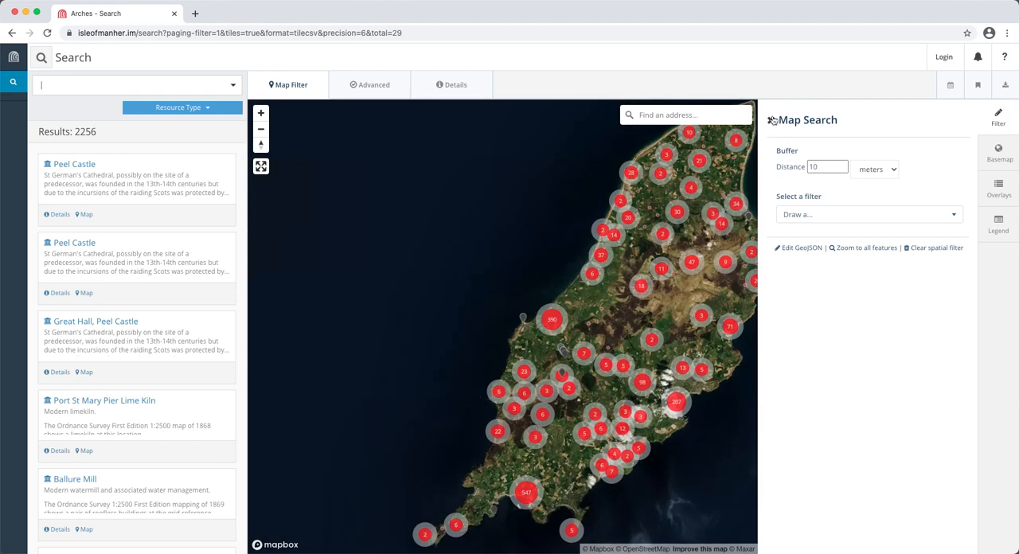
# - Filter by monument ID 0969.00 and show the Balladoyne Burial summary on the map
pyautogui.click(771, 120)
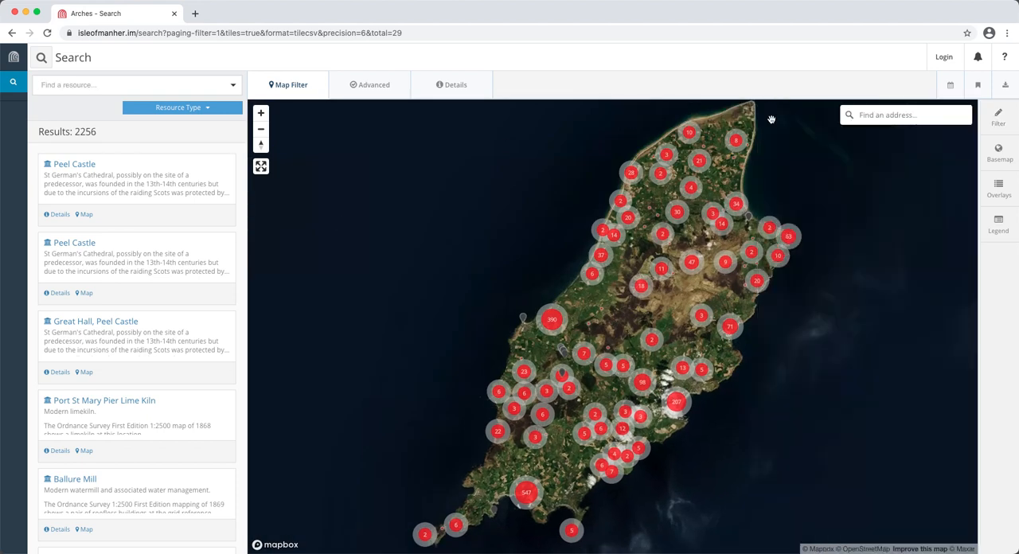
pyautogui.click(136, 85)
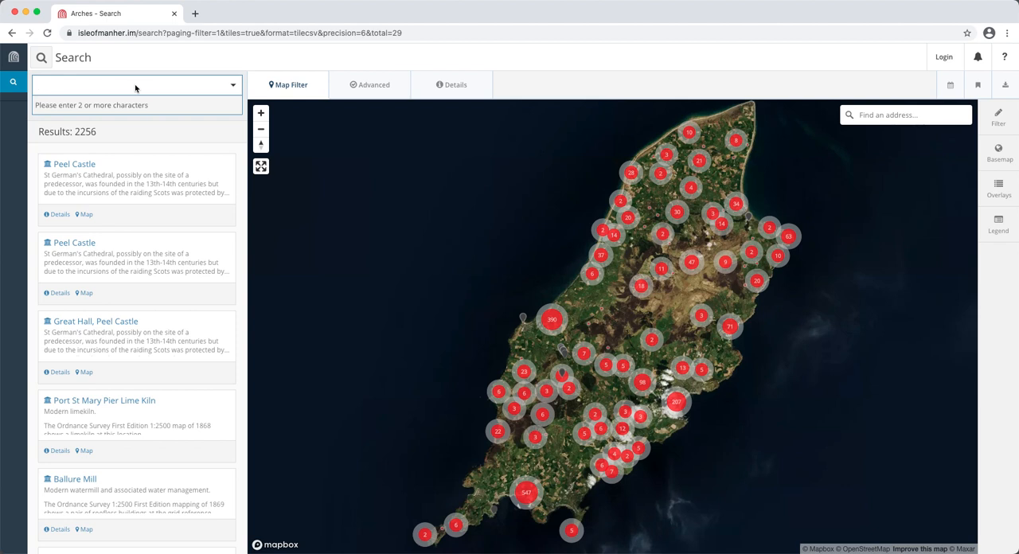
pyautogui.write('0969')
pyautogui.write('.00')
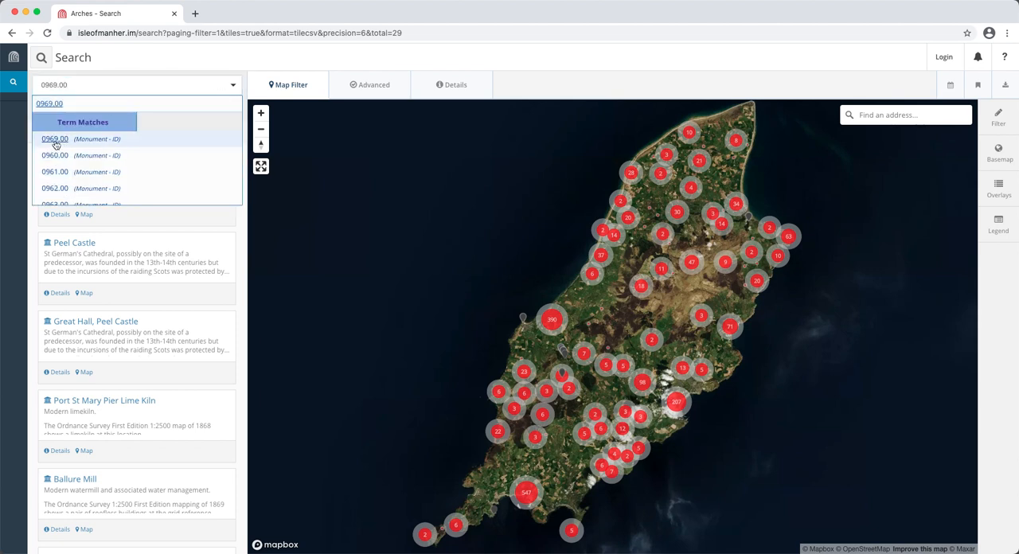
pyautogui.click(55, 142)
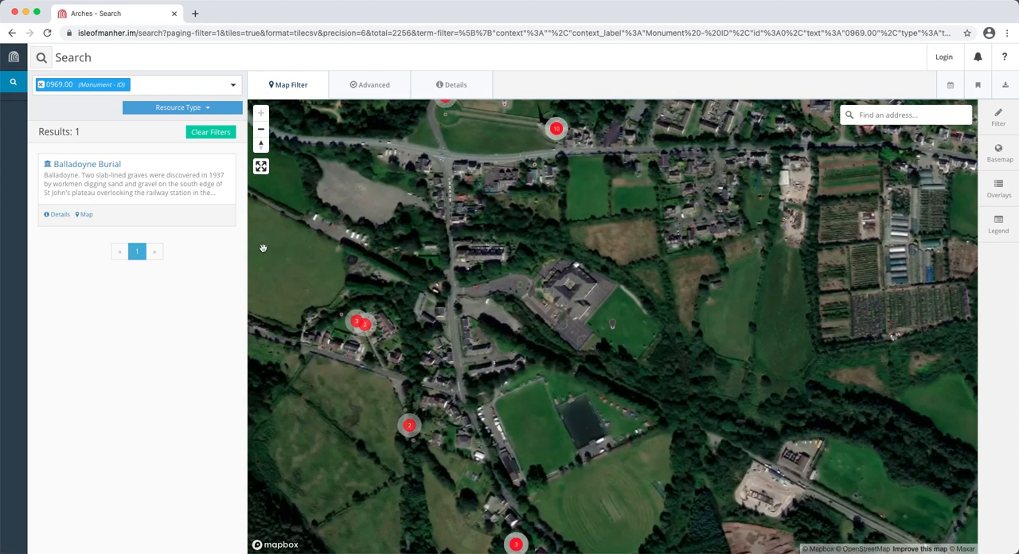
pyautogui.click(614, 326)
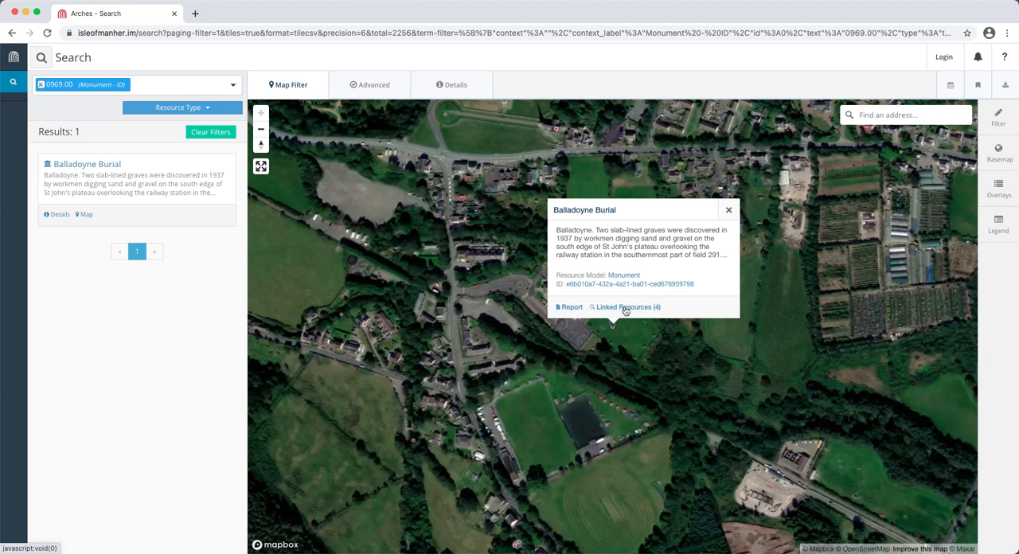
# - View the Balladoyne Burial's four linked Archaeology Collection artefacts
pyautogui.click(625, 310)
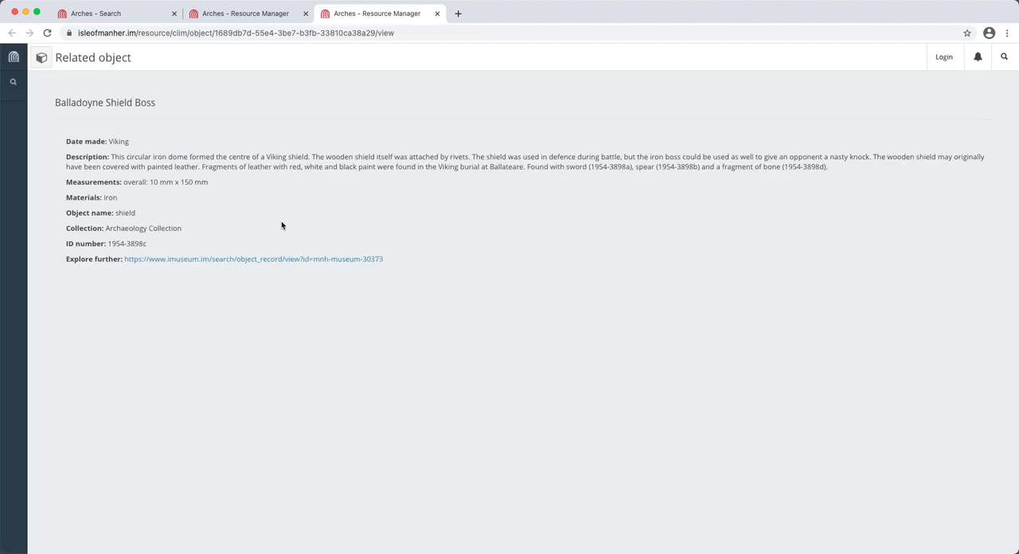
pyautogui.scroll(-3, 371, 381)
pyautogui.scroll(-3, 371, 382)
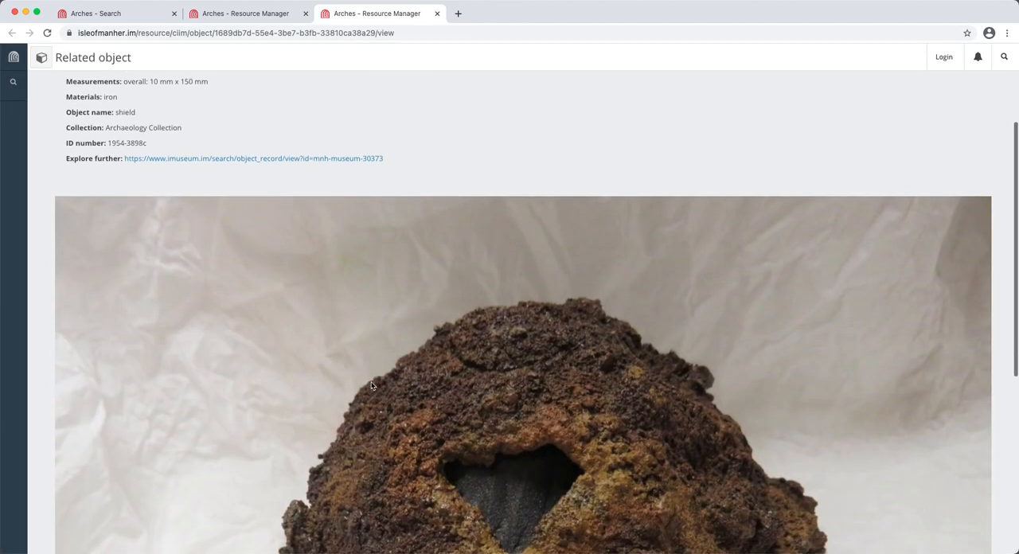
pyautogui.scroll(-3, 371, 382)
pyautogui.scroll(-3, 371, 381)
pyautogui.scroll(-3, 370, 385)
pyautogui.scroll(3, 370, 385)
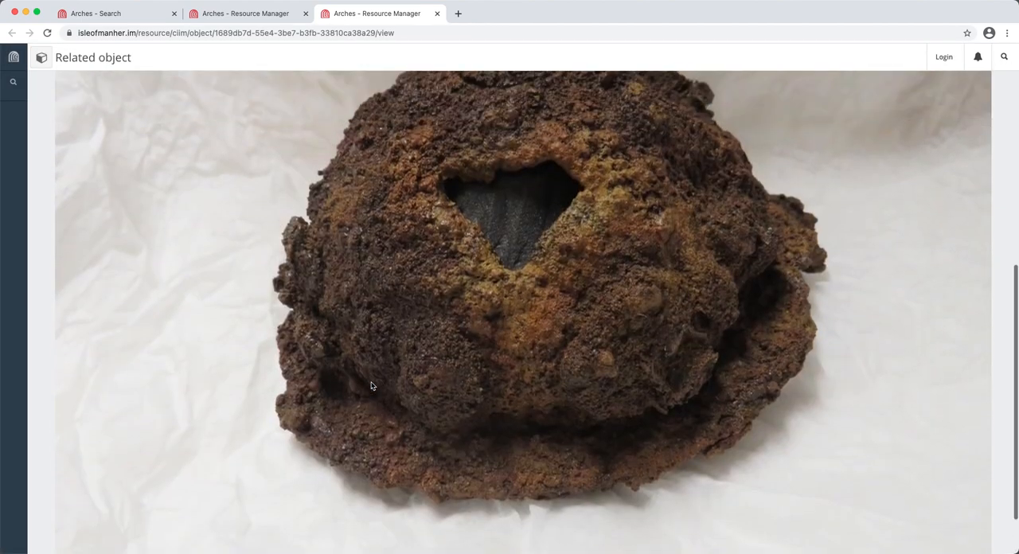
pyautogui.scroll(5, 370, 385)
pyautogui.scroll(4, 371, 385)
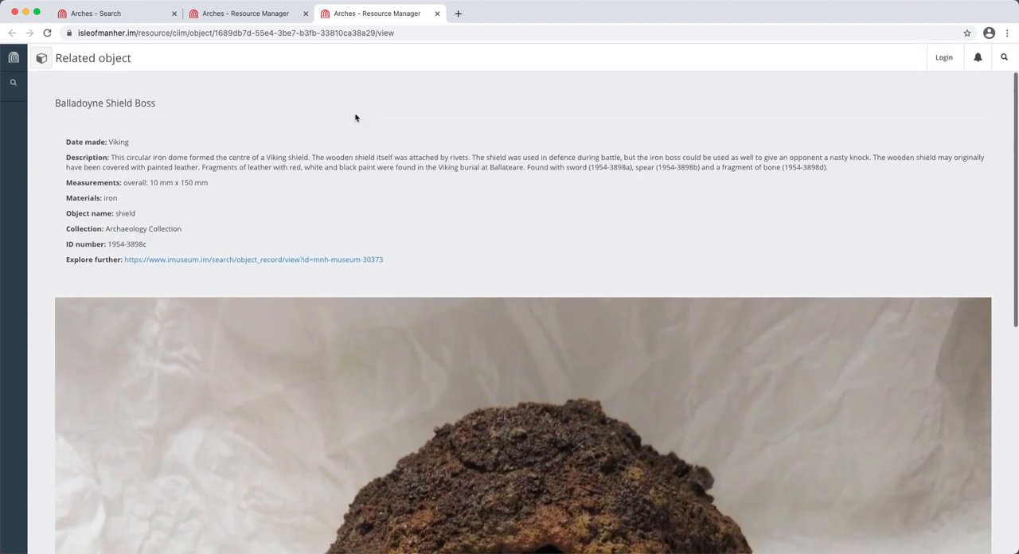
# - Close the Balladoyne Shield Boss record, returning to the linked artefacts list
pyautogui.click(438, 14)
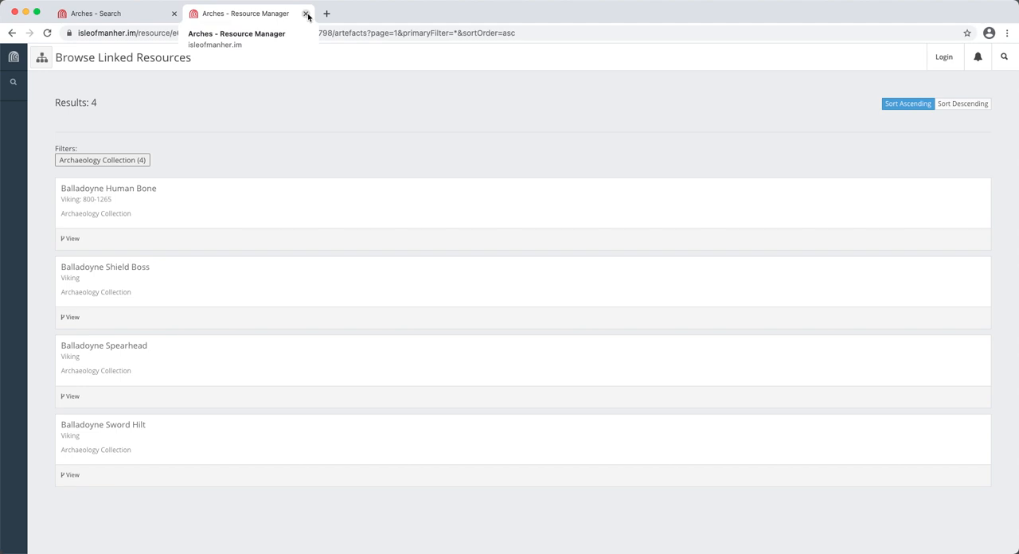
# - Close the linked artefacts list and remove the 0969.00 monument ID filter and map popup
pyautogui.click(307, 14)
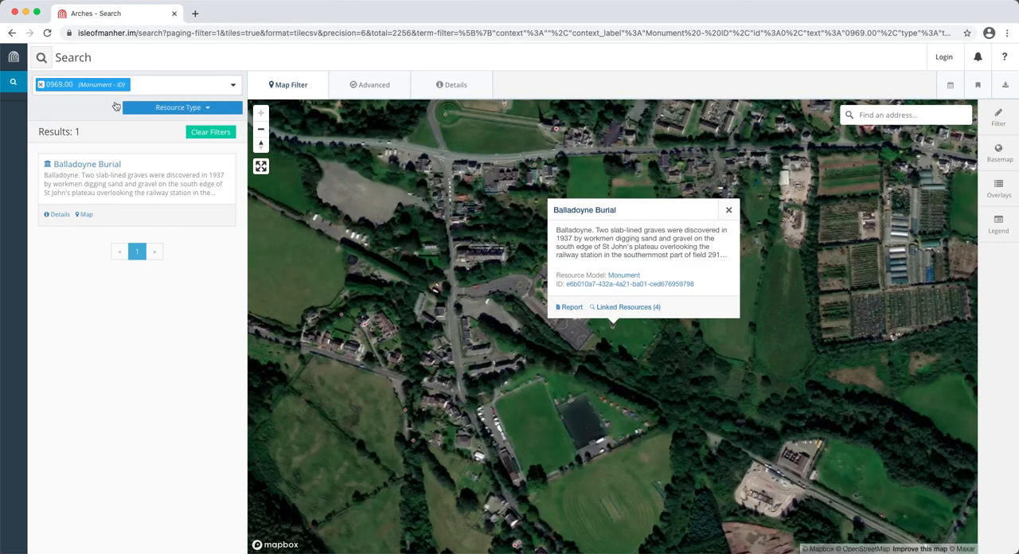
pyautogui.click(41, 84)
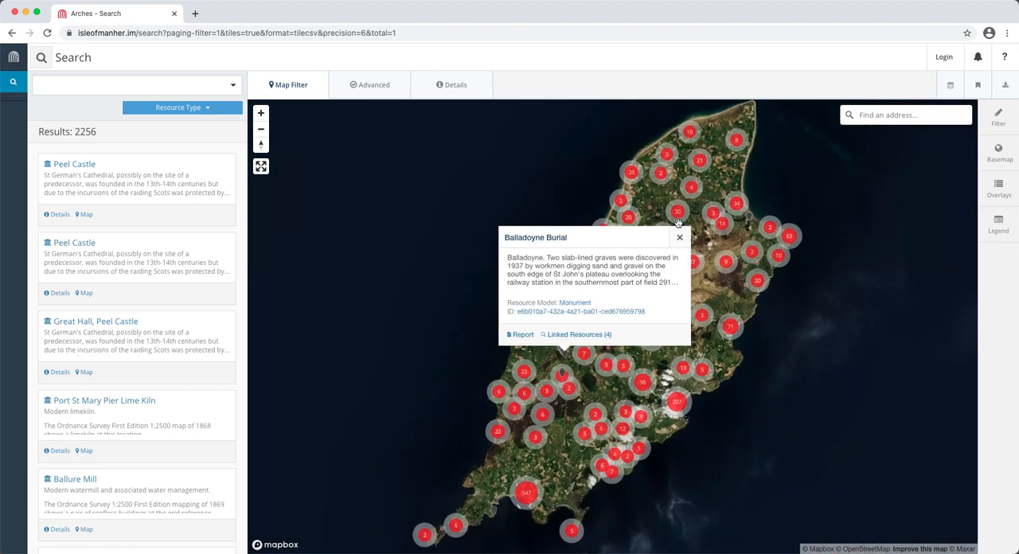
pyautogui.click(680, 237)
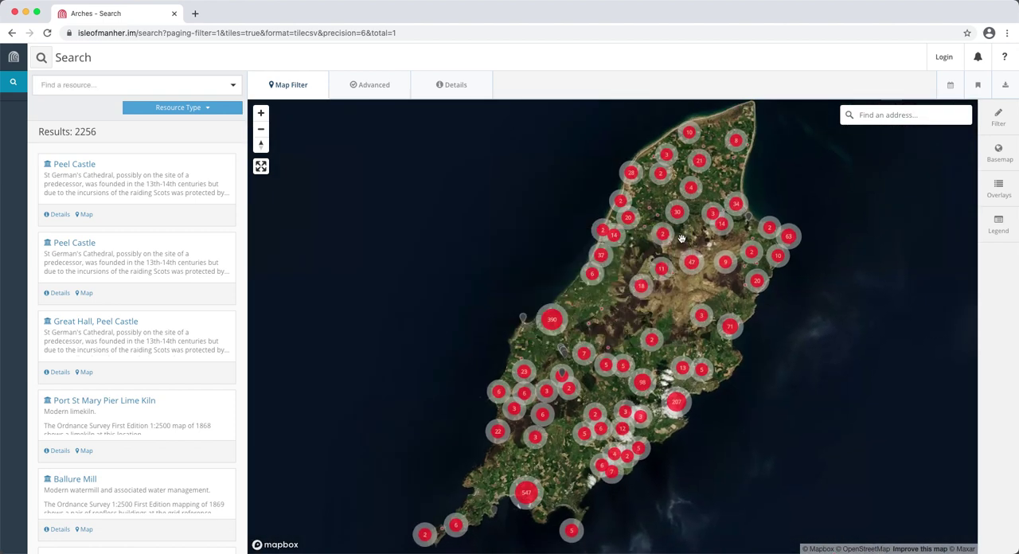
# - Show the available resource types and start a new resource search
pyautogui.click(208, 111)
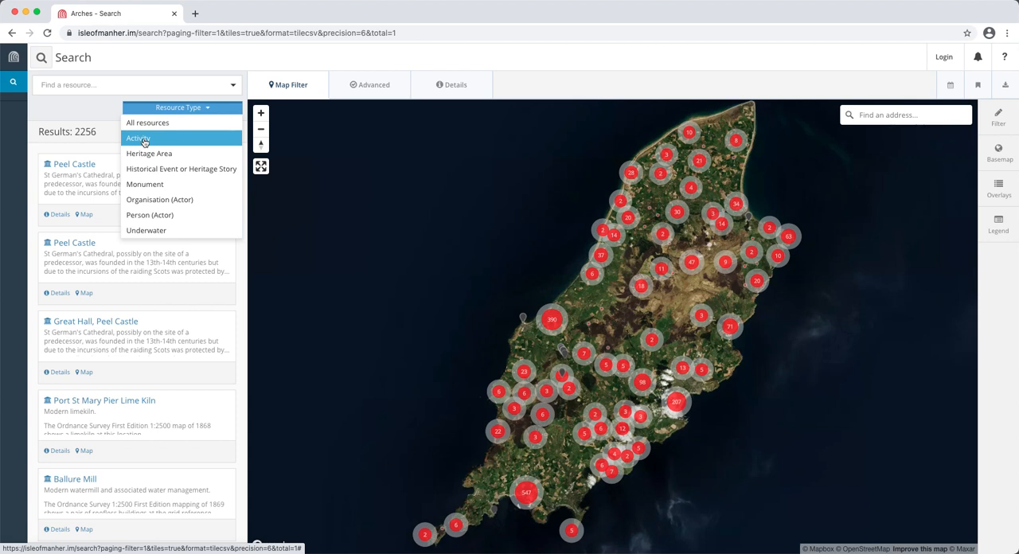
pyautogui.click(120, 84)
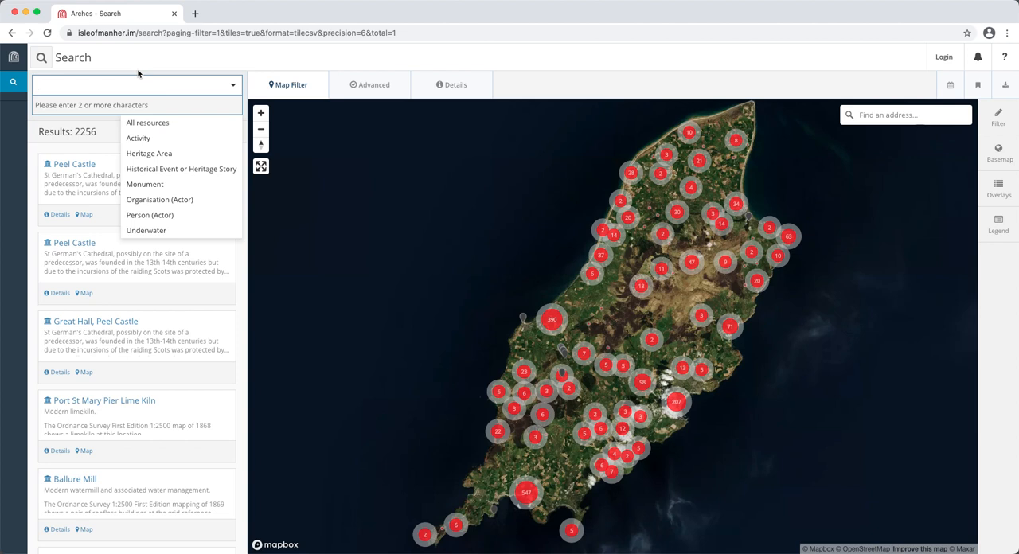
pyautogui.write('Arin')
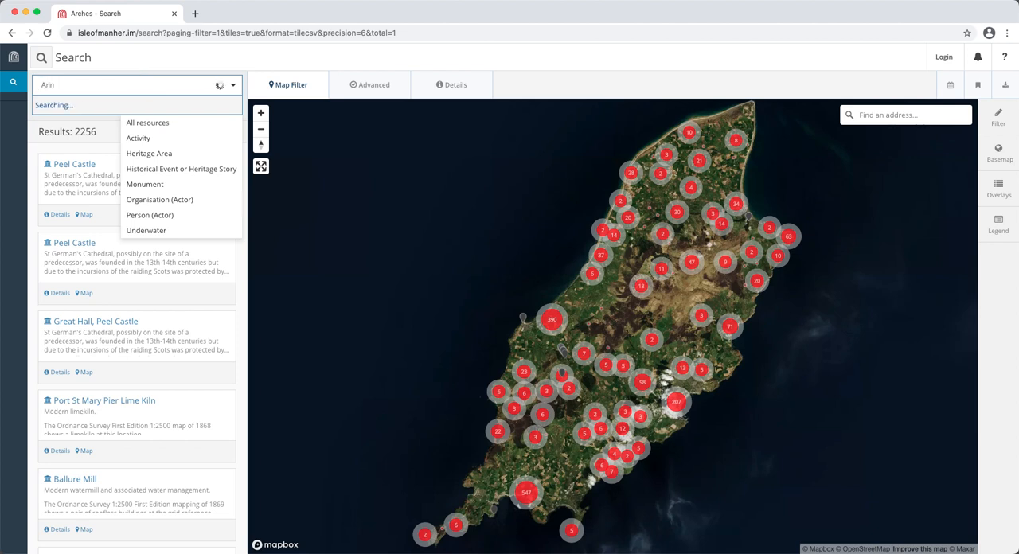
pyautogui.write('bjork')
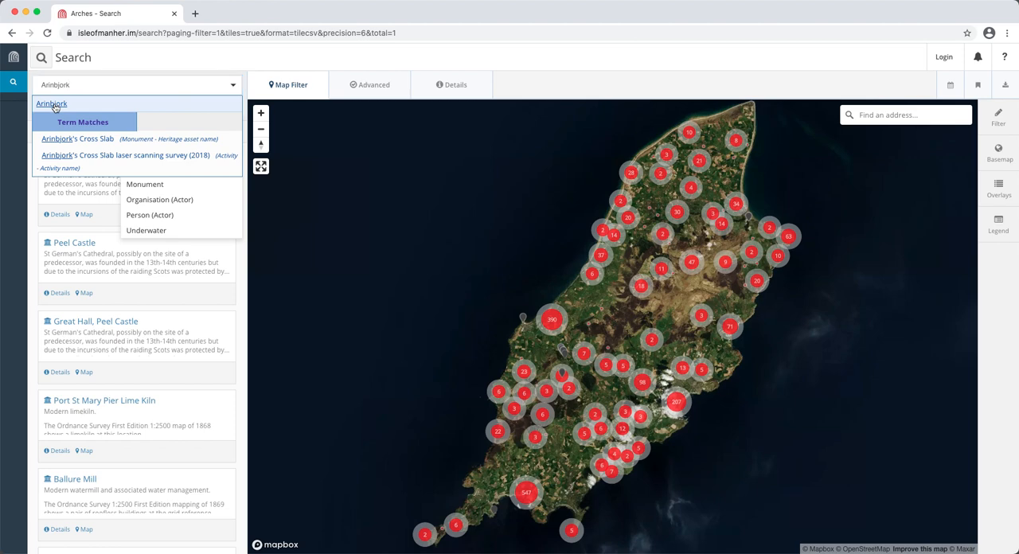
# - Search the HER for records matching Arinbjork
pyautogui.click(54, 104)
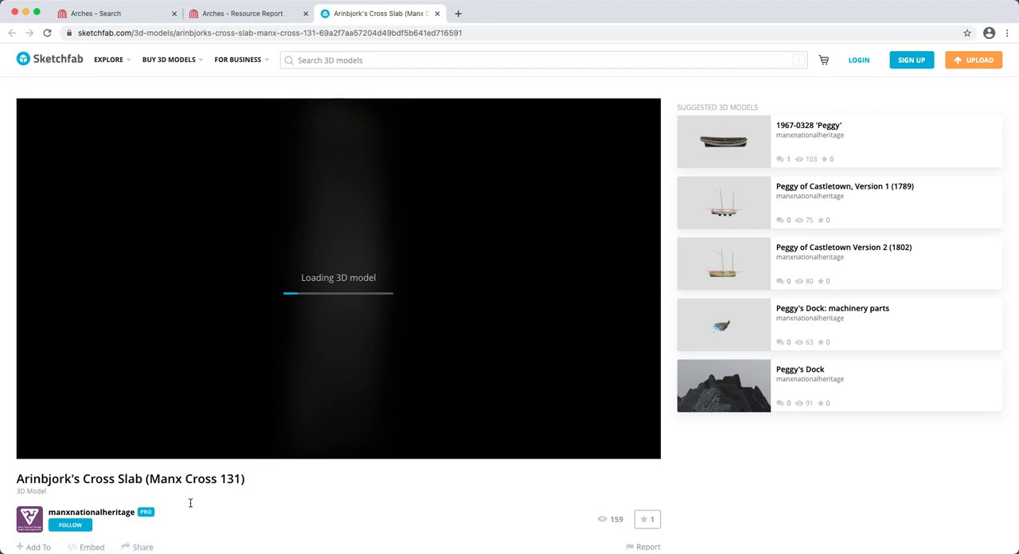
pyautogui.scroll(-2, 285, 506)
pyautogui.scroll(-2, 285, 506)
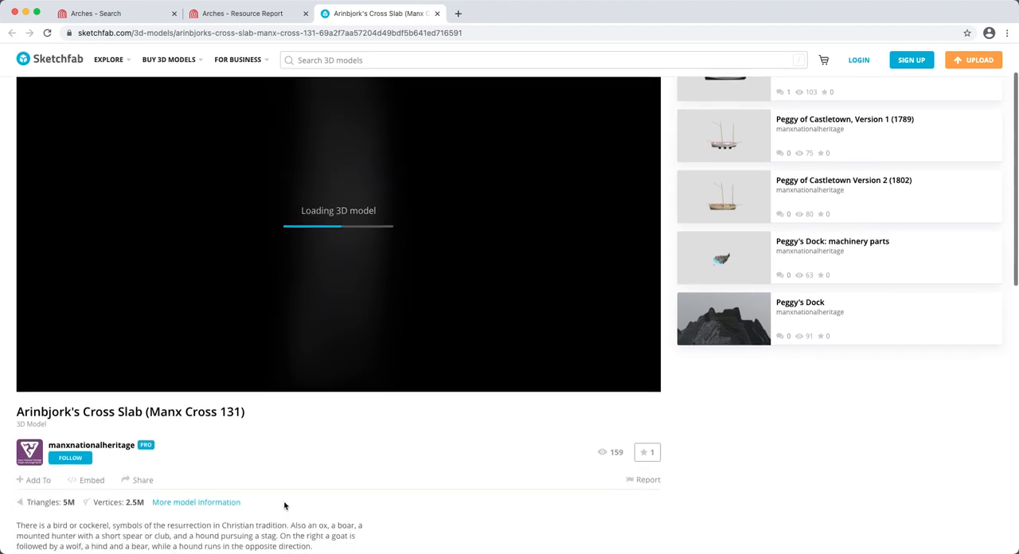
pyautogui.scroll(-1, 285, 506)
pyautogui.scroll(-2, 285, 506)
pyautogui.scroll(-2, 285, 506)
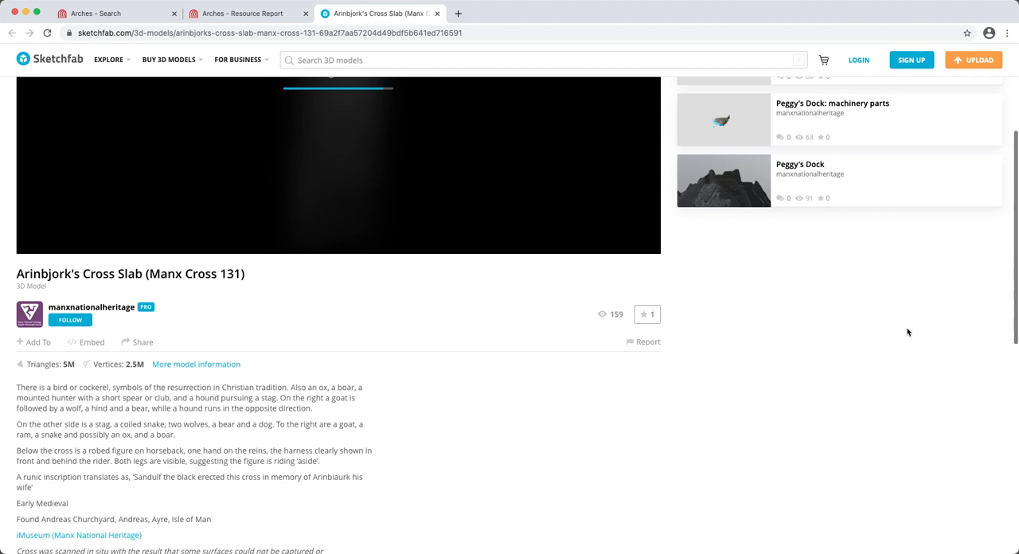
pyautogui.scroll(4, 907, 333)
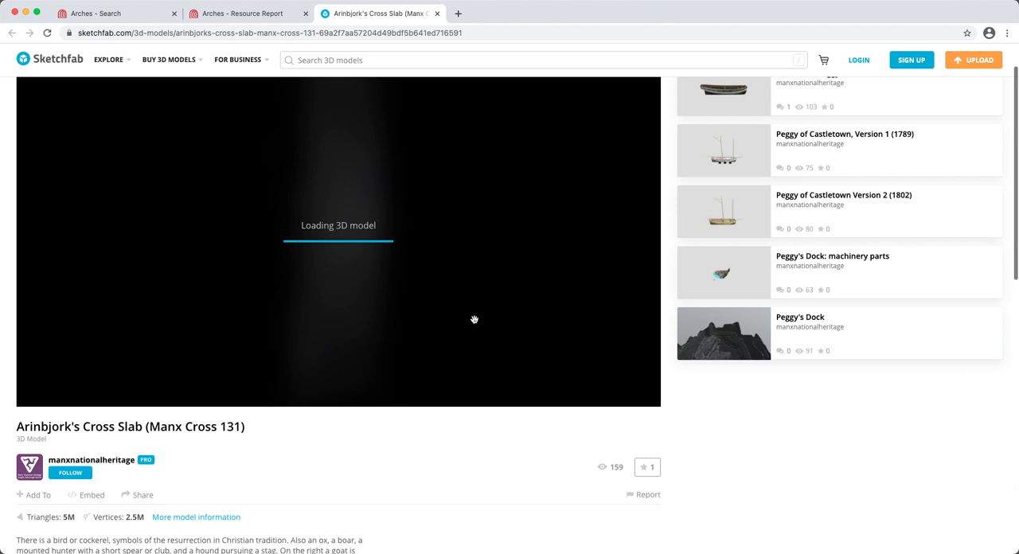
# - Rotate the Arinbjork's Cross Slab 3D model on Sketchfab, then close that page
pyautogui.moveTo(473, 319); pyautogui.dragTo(437, 318)
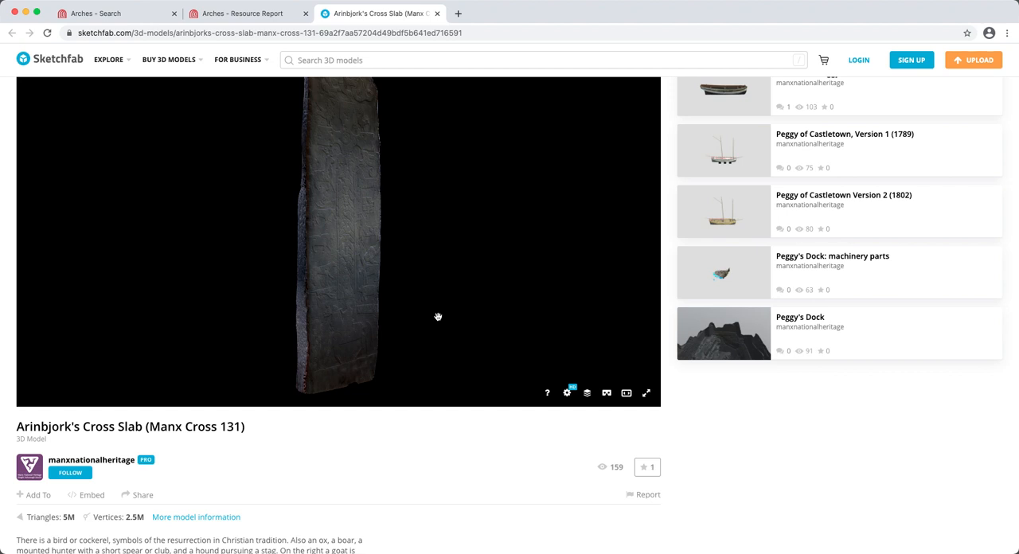
pyautogui.click(436, 13)
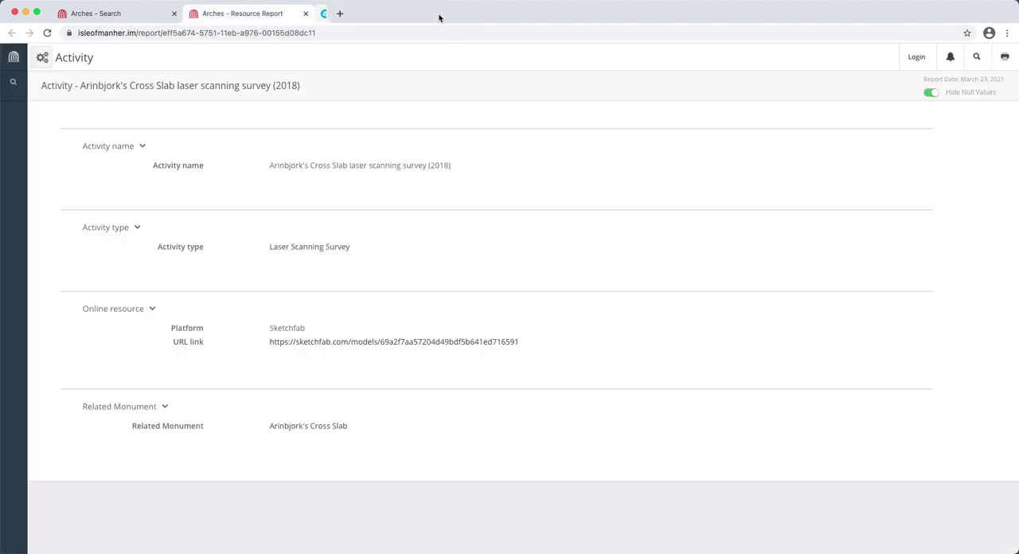
# - Close the activity report and trim the address to isleofmanher.im for the home page
pyautogui.click(306, 14)
pyautogui.click(155, 32)
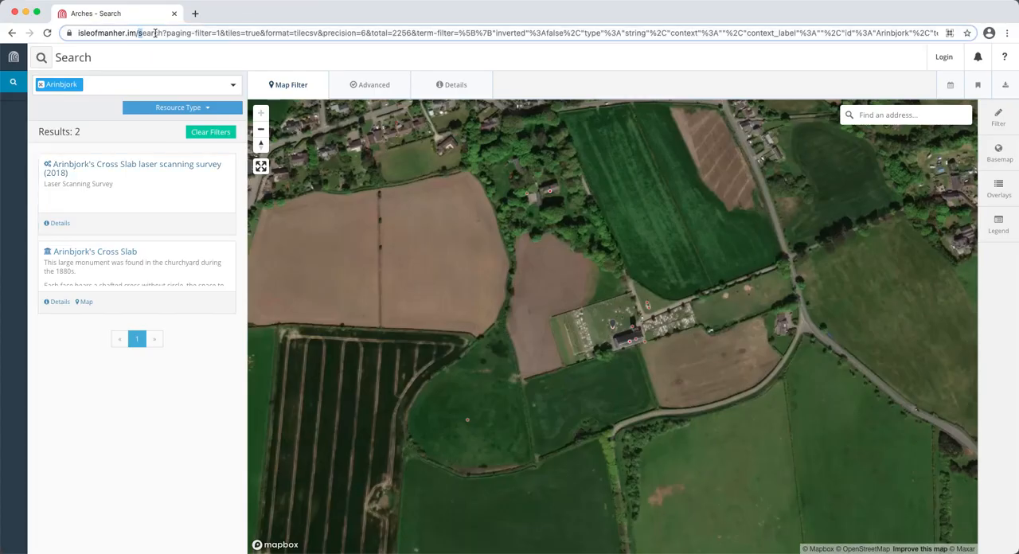
pyautogui.moveTo(140, 33); pyautogui.dragTo(1005, 33)
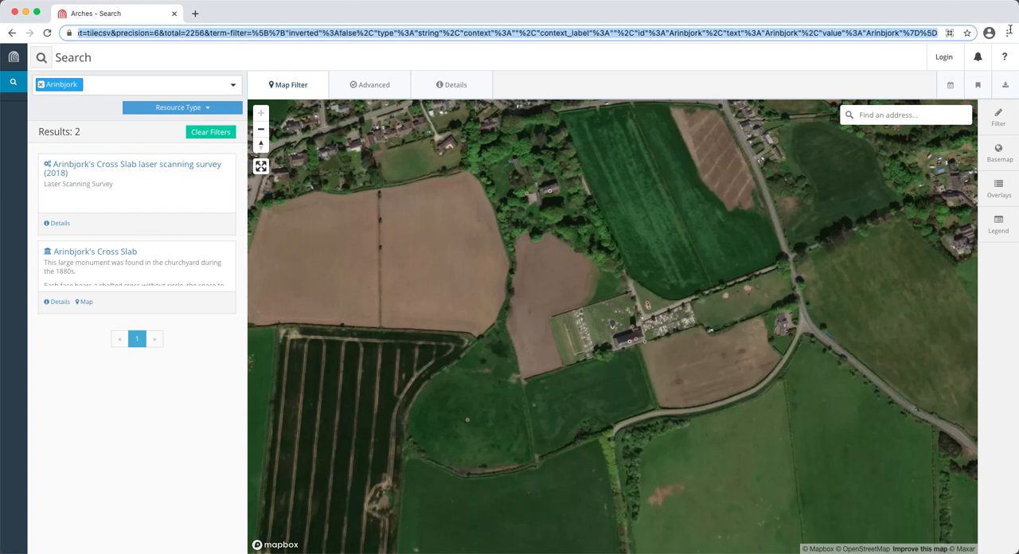
pyautogui.press('BackSpace')
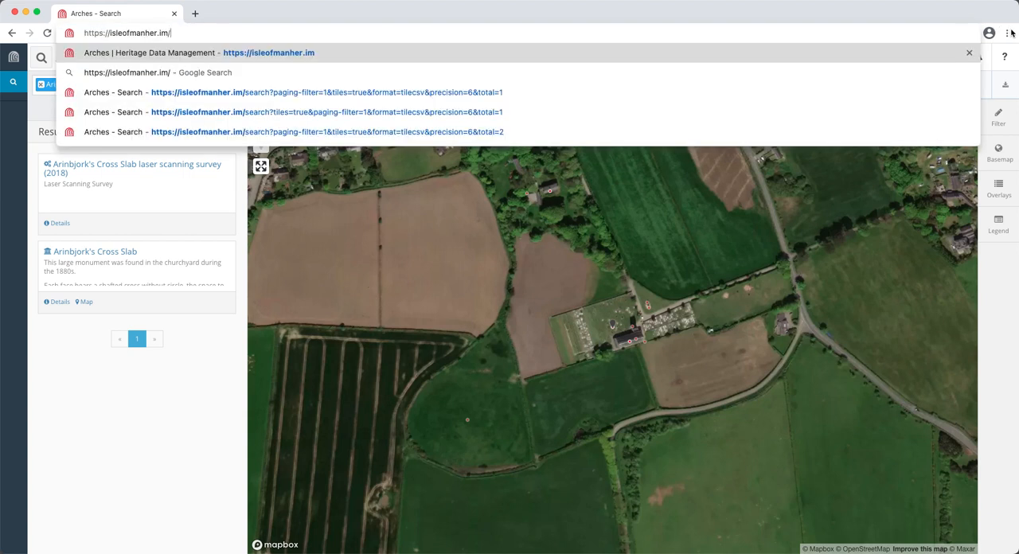
pyautogui.press('BackSpace')
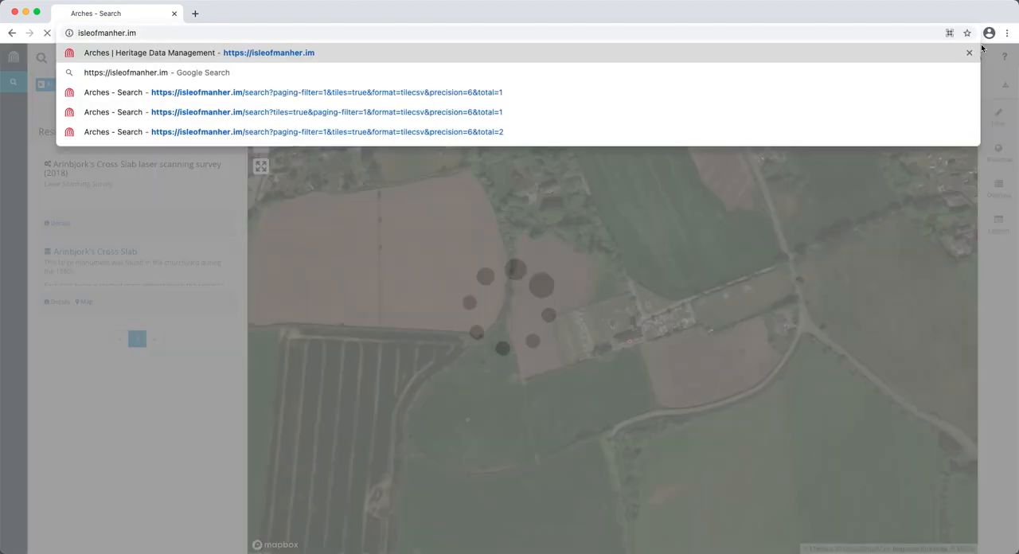